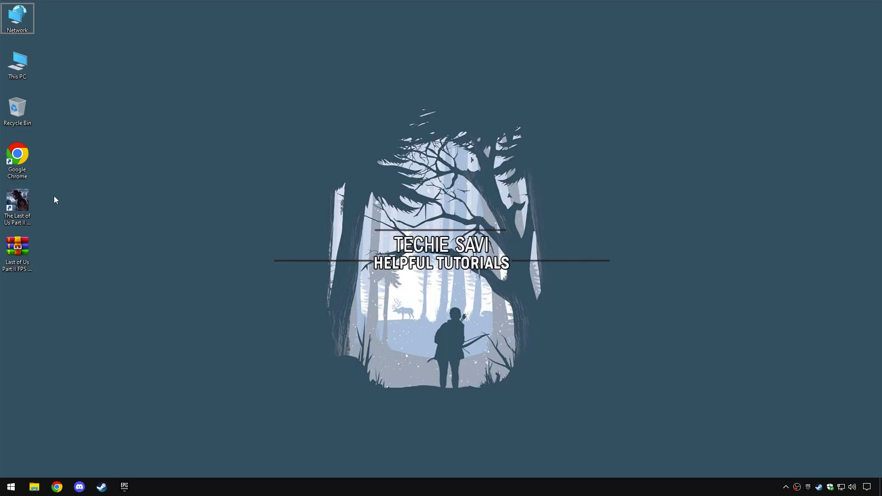
- Open the game's install folder from the shortcut's file location
{"action": "right_click", "coordinate": [22, 202]}
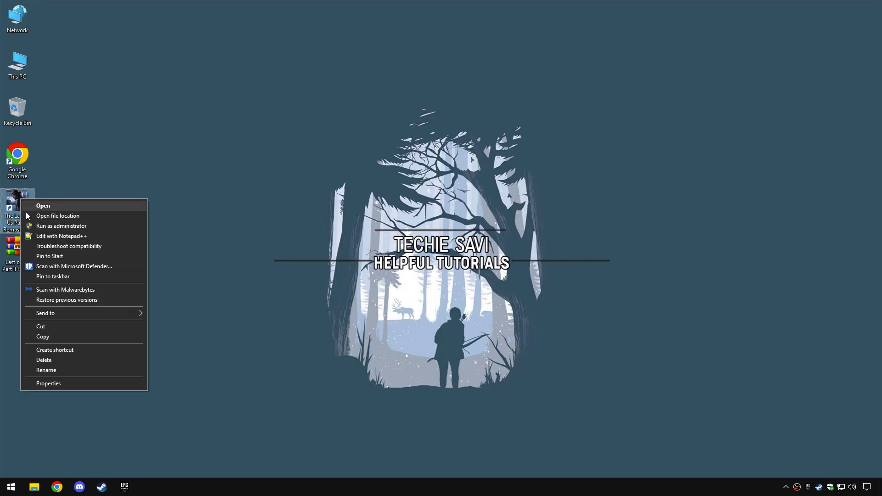
{"action": "left_click", "coordinate": [58, 217]}
{"action": "scroll", "coordinate": [343, 253], "scroll_direction": "down", "scroll_amount": 7}
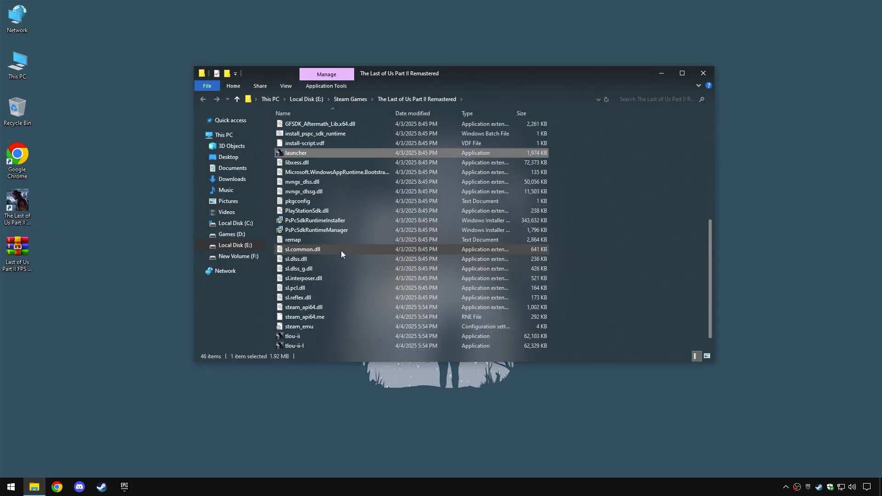
- Set the launcher's high DPI scaling override to Application in its Compatibility properties and apply
{"action": "right_click", "coordinate": [297, 153]}
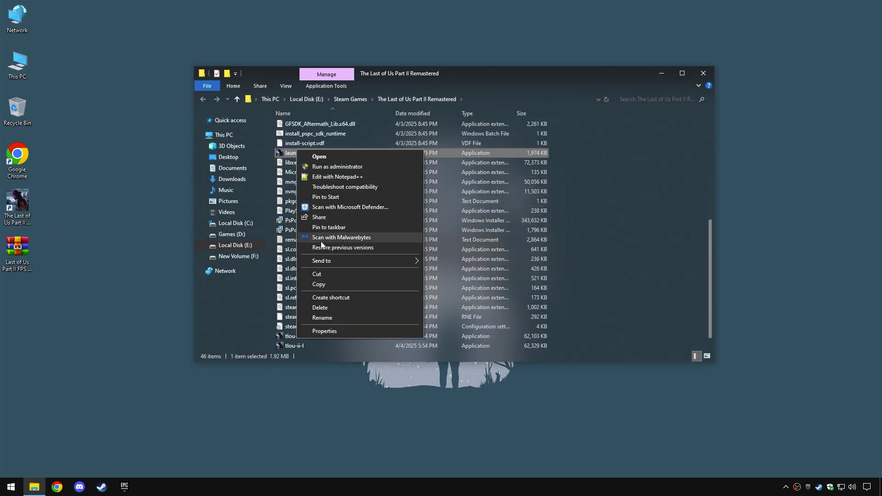
{"action": "left_click", "coordinate": [330, 333]}
{"action": "left_click_drag", "start_coordinate": [329, 166], "coordinate": [324, 82]}
{"action": "left_click", "coordinate": [368, 106]}
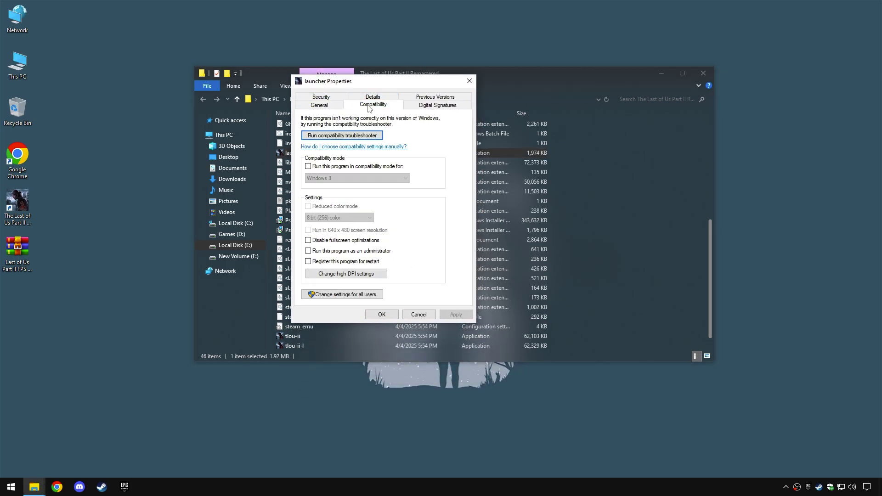
{"action": "left_click", "coordinate": [339, 273]}
{"action": "left_click_drag", "start_coordinate": [366, 117], "coordinate": [530, 117]}
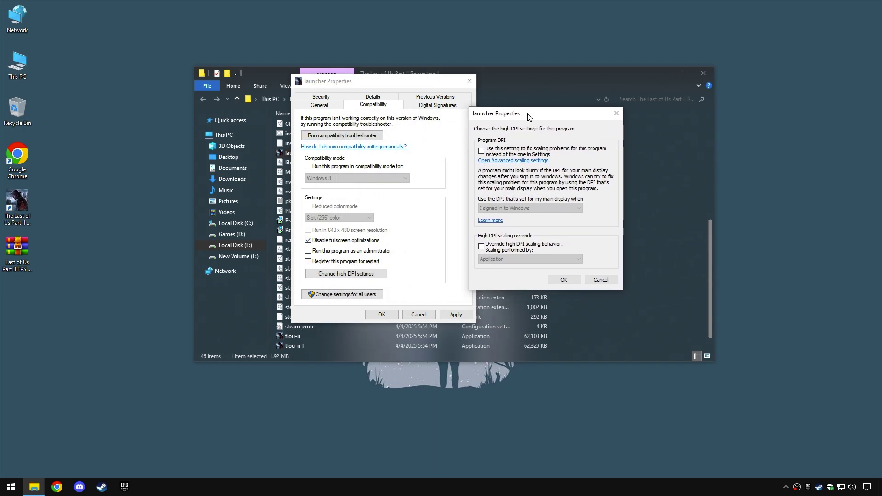
{"action": "left_click", "coordinate": [481, 247]}
{"action": "left_click", "coordinate": [486, 259]}
{"action": "left_click", "coordinate": [486, 268]}
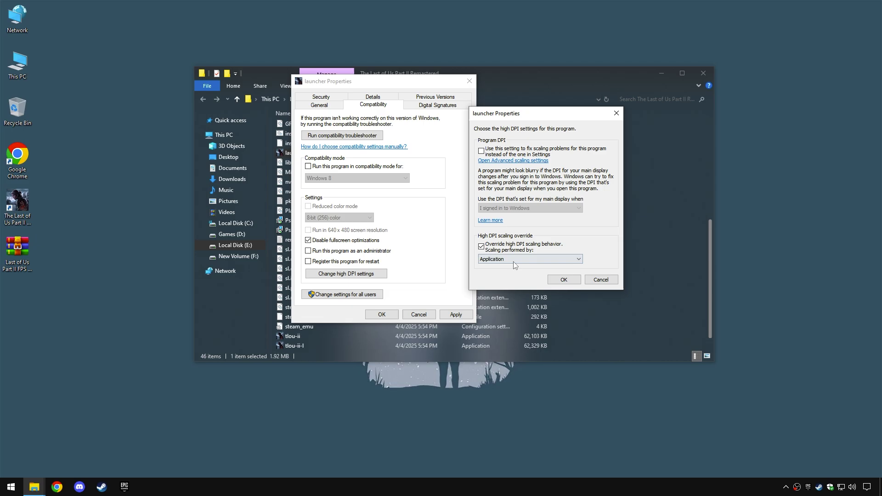
{"action": "left_click", "coordinate": [559, 281]}
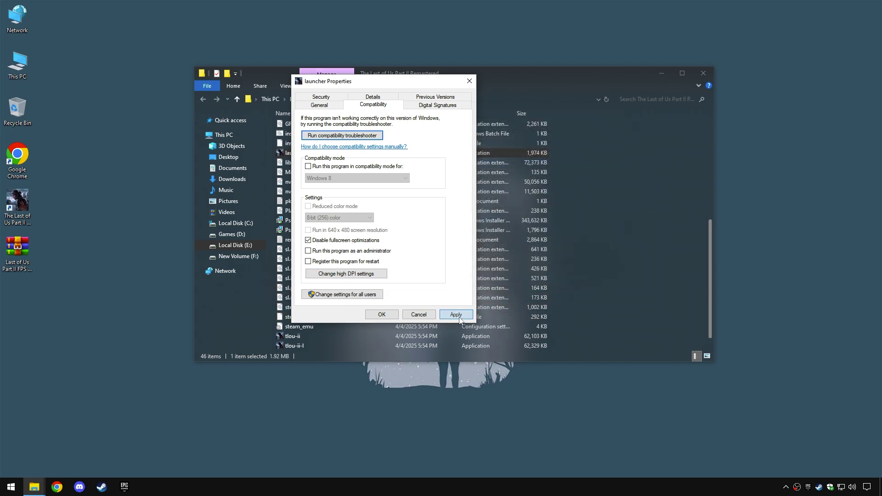
{"action": "left_click", "coordinate": [381, 314]}
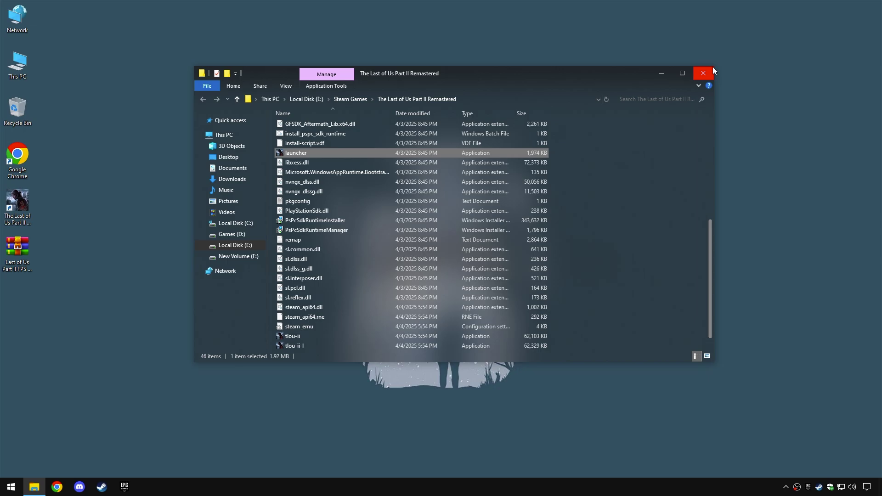
- Close the game folder and open Graphics settings through a Windows search
{"action": "left_click", "coordinate": [703, 73]}
{"action": "left_click", "coordinate": [12, 488]}
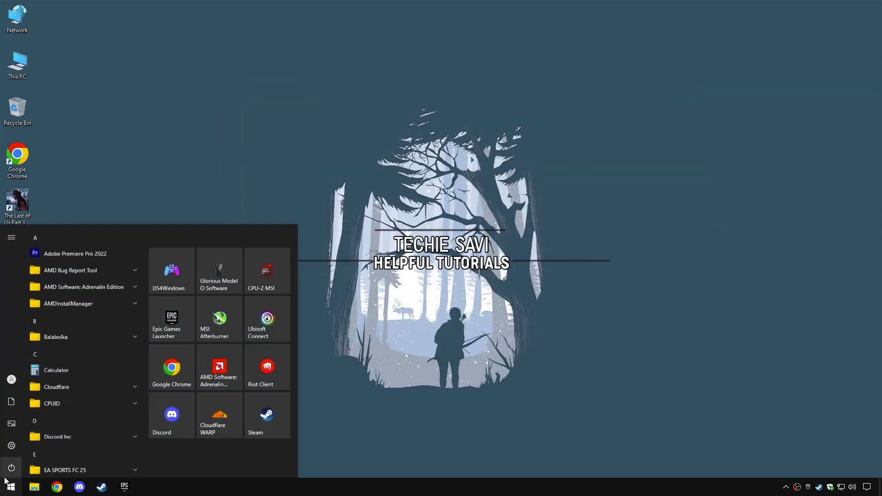
{"action": "type", "text": "Graphi"}
{"action": "type", "text": "cs settin"}
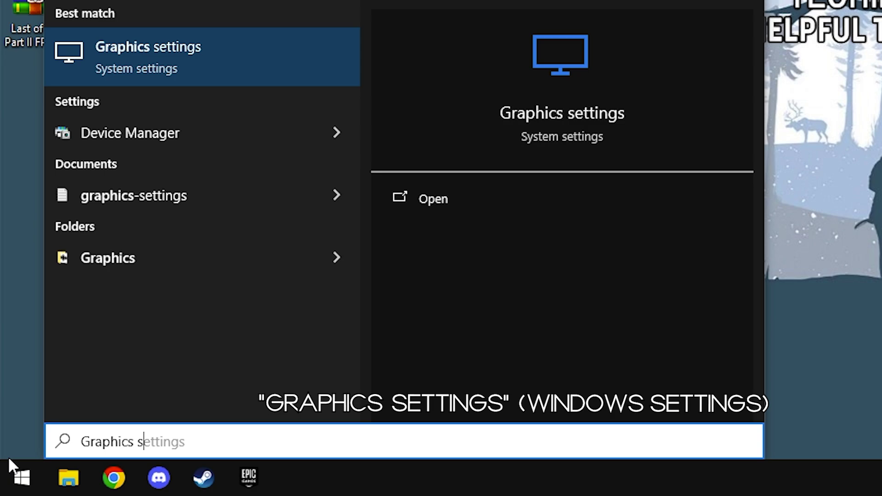
{"action": "type", "text": "gs"}
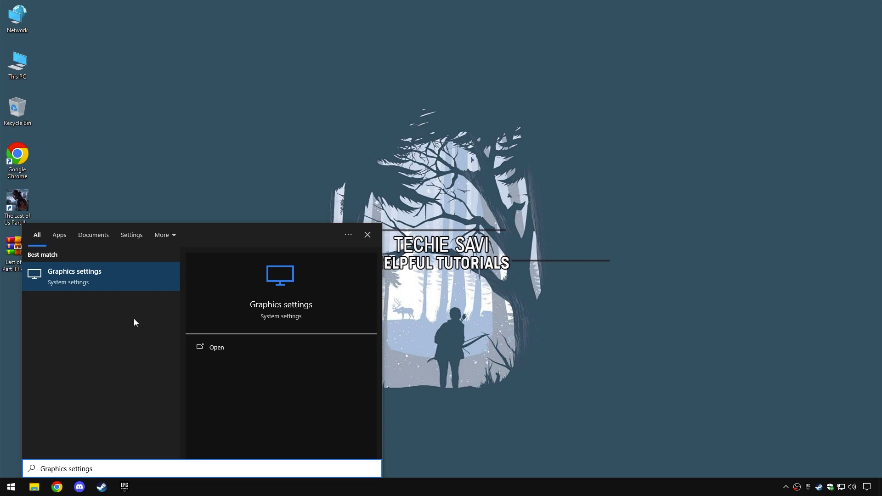
{"action": "left_click", "coordinate": [206, 347]}
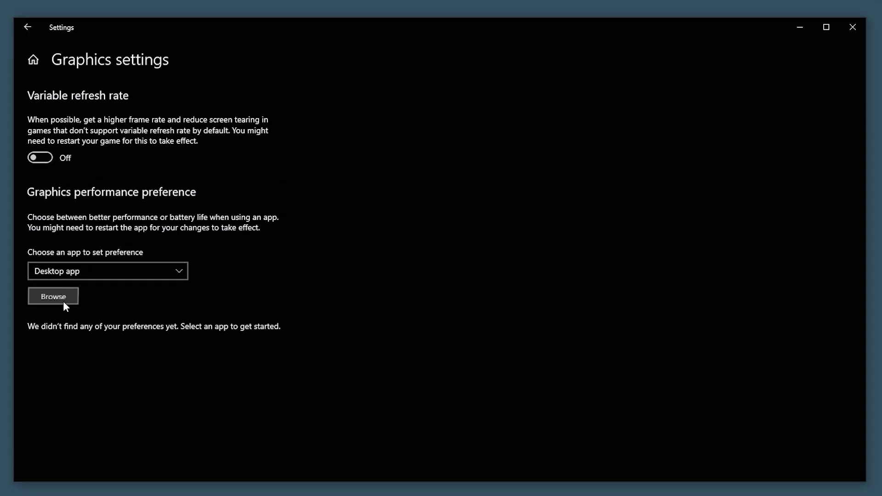
- Add the launcher from E: Steam Games\The Last of Us Part II Remastered to graphics preferences
{"action": "left_click", "coordinate": [100, 289]}
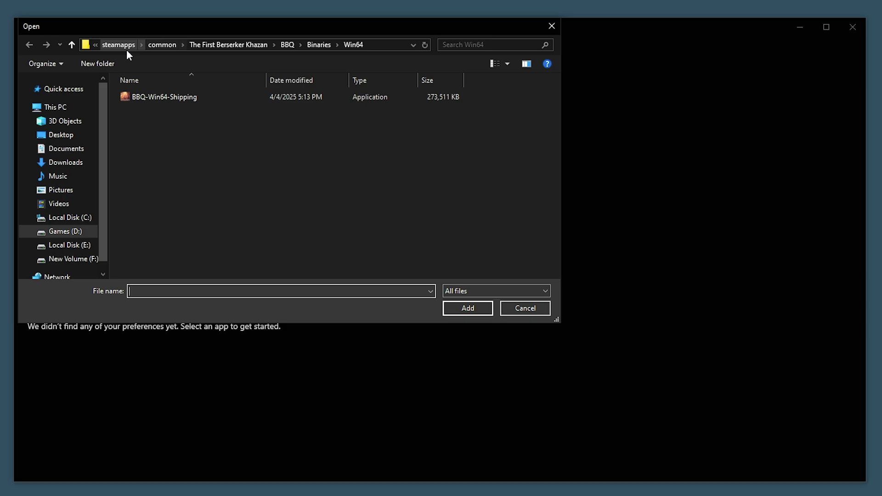
{"action": "left_click", "coordinate": [85, 232]}
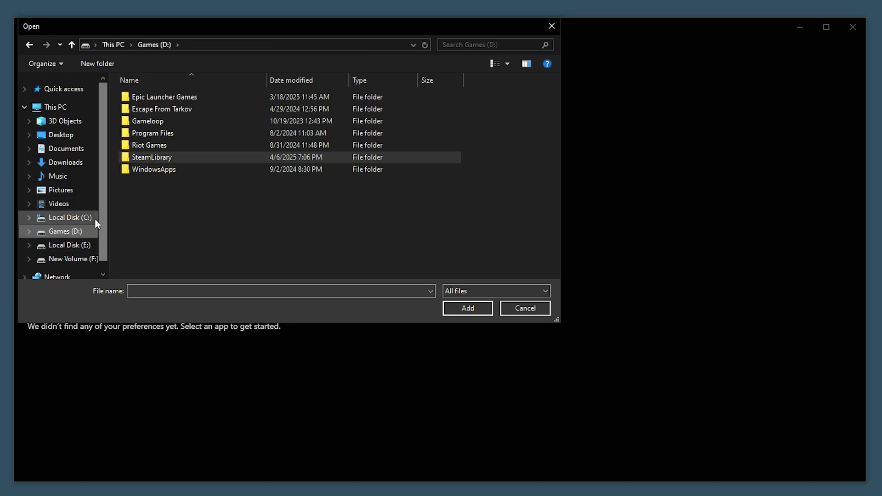
{"action": "left_click", "coordinate": [82, 246]}
{"action": "double_click", "coordinate": [156, 121]}
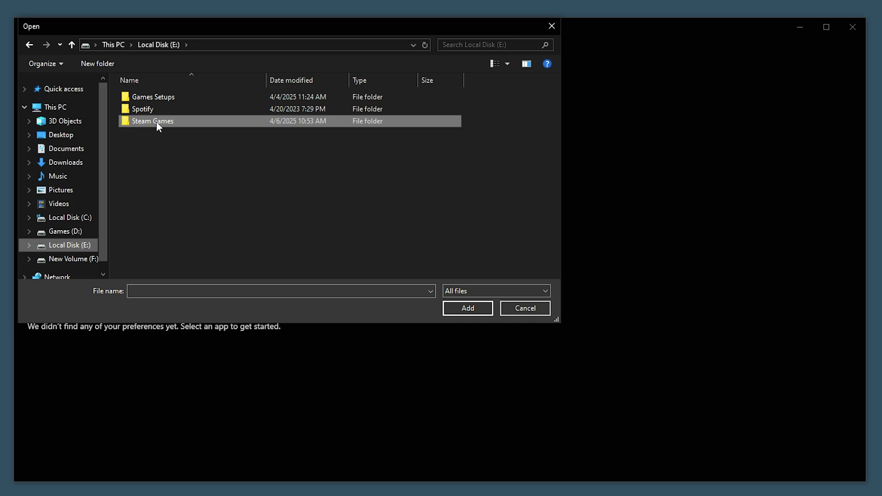
{"action": "left_click", "coordinate": [179, 208]}
{"action": "scroll", "coordinate": [177, 239], "scroll_direction": "down", "scroll_amount": 3}
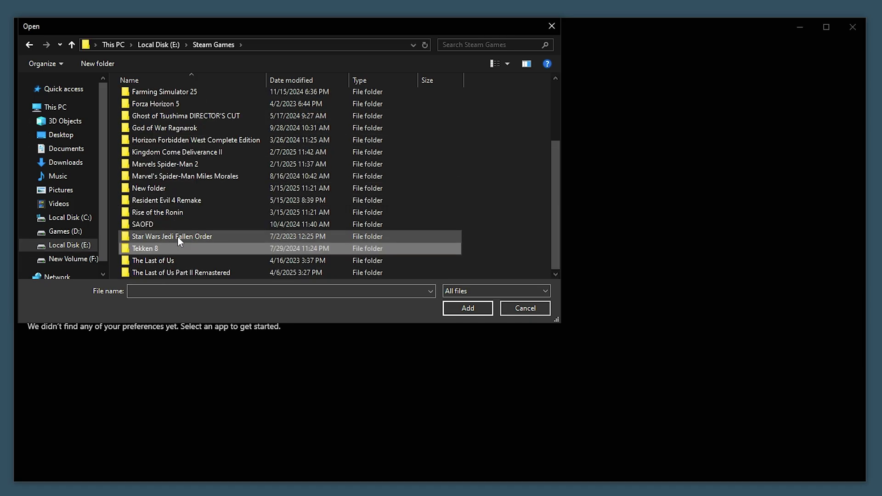
{"action": "double_click", "coordinate": [178, 271]}
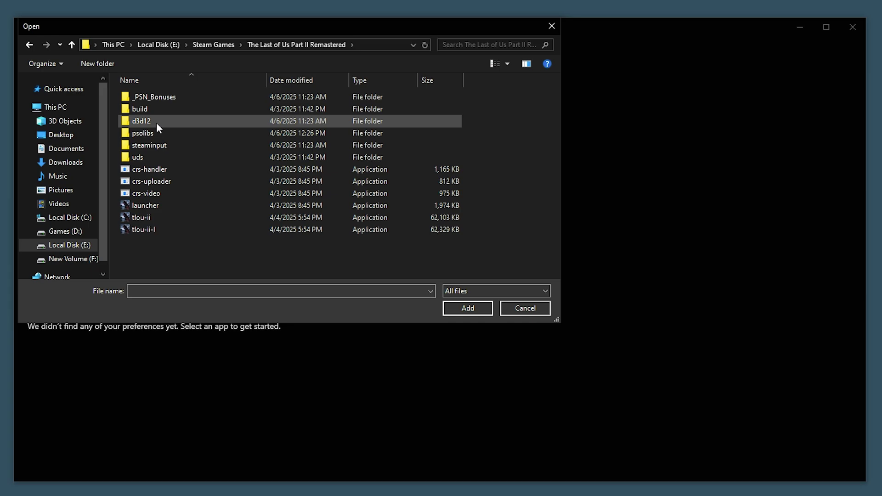
{"action": "left_click", "coordinate": [156, 207]}
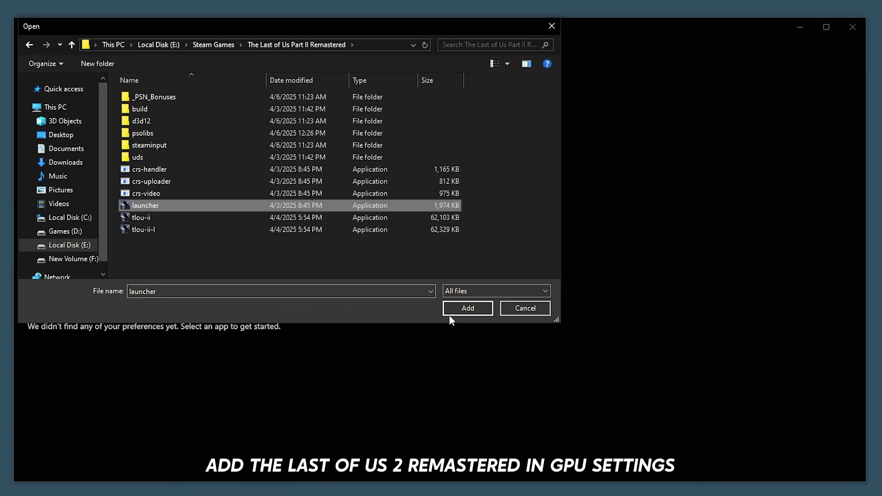
{"action": "left_click", "coordinate": [462, 311]}
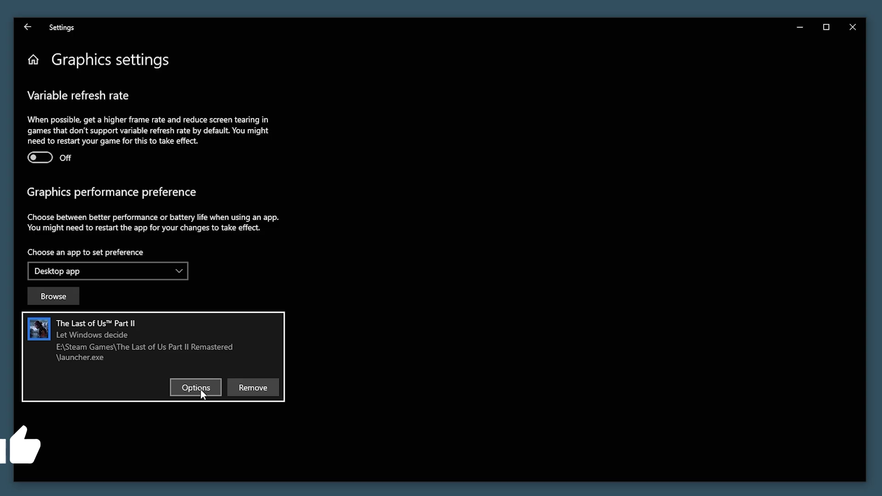
- Set the launcher's graphics preference to High performance and save it
{"action": "left_click", "coordinate": [200, 391]}
{"action": "left_click", "coordinate": [359, 279]}
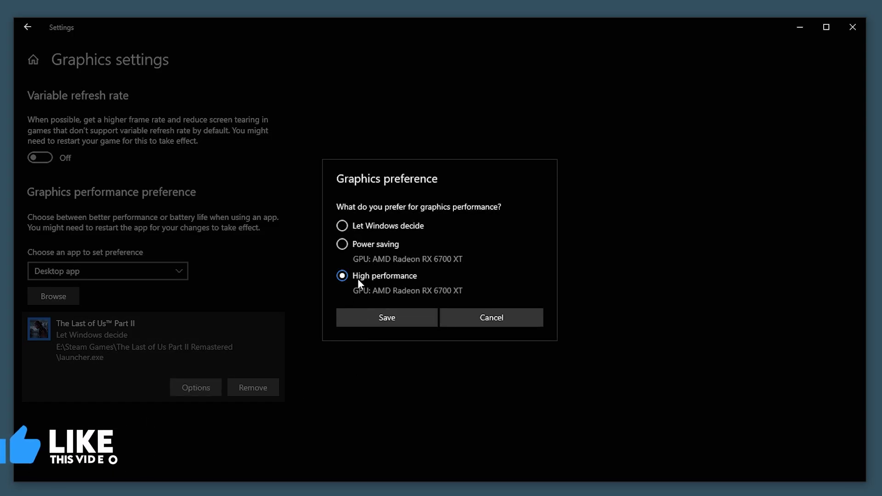
{"action": "left_click", "coordinate": [385, 317]}
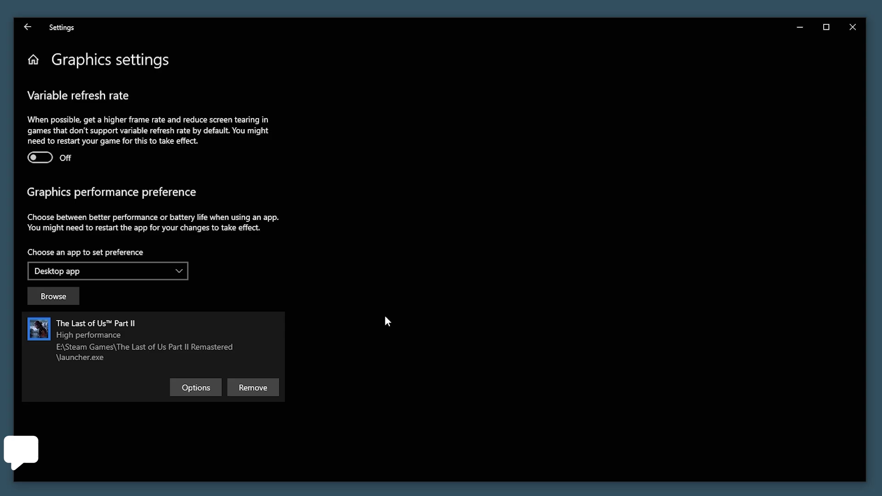
- Turn off Game Bar and its controller shortcut, and turn Game Mode on
{"action": "left_click", "coordinate": [33, 59]}
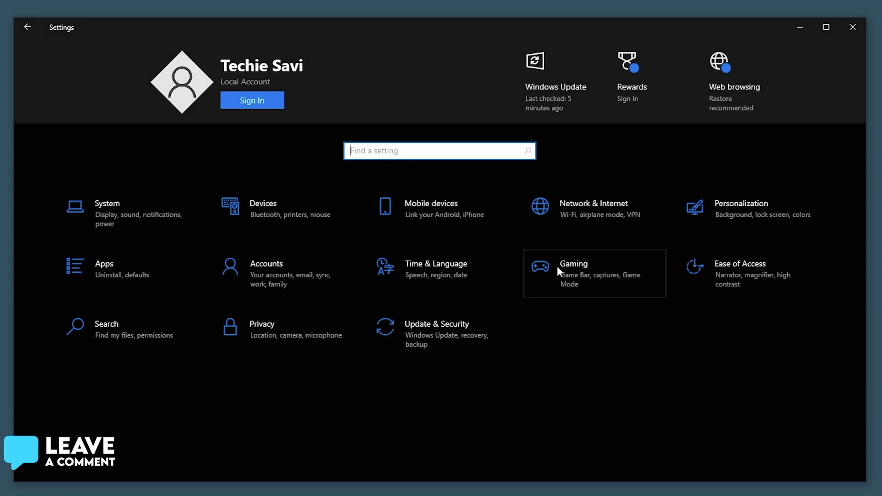
{"action": "left_click", "coordinate": [576, 272]}
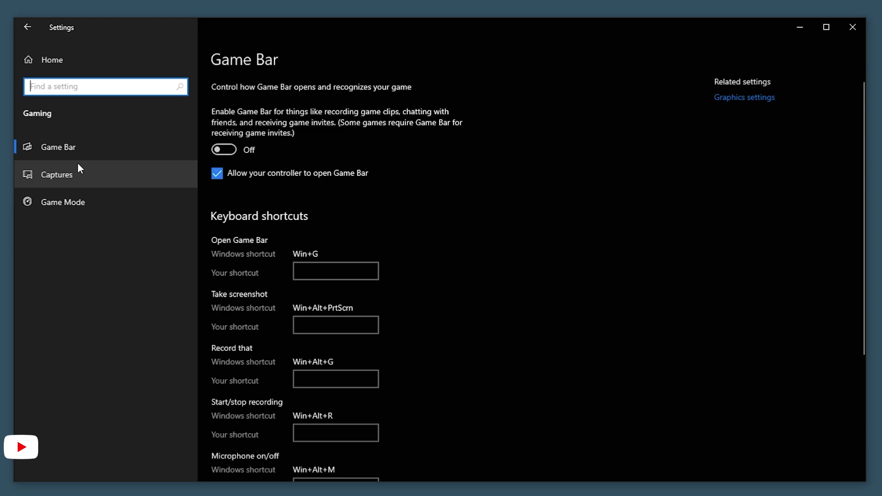
{"action": "left_click", "coordinate": [222, 152]}
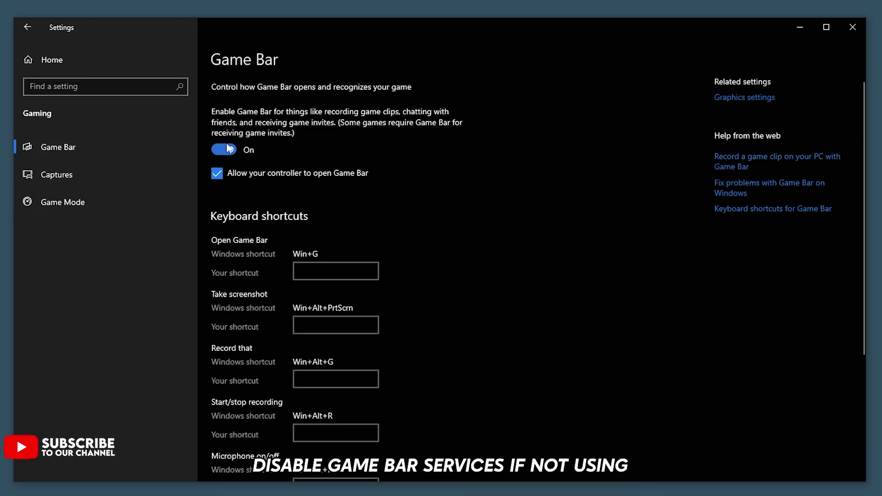
{"action": "left_click", "coordinate": [219, 174]}
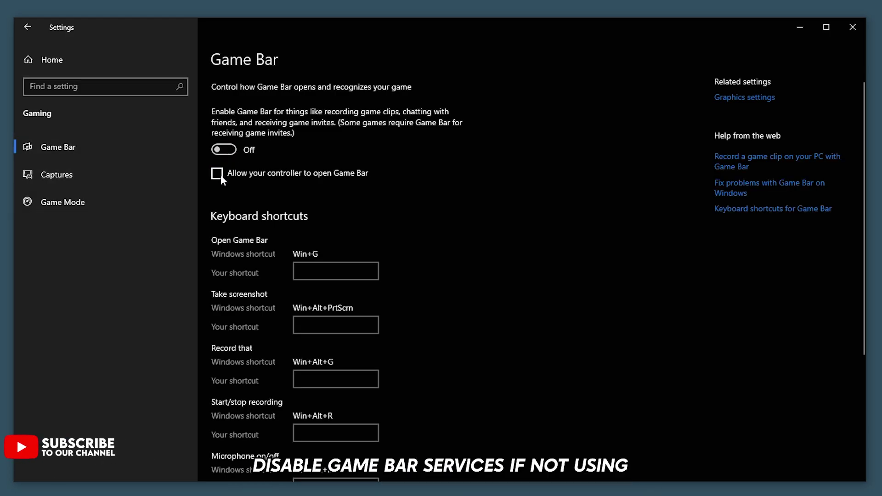
{"action": "left_click", "coordinate": [59, 202]}
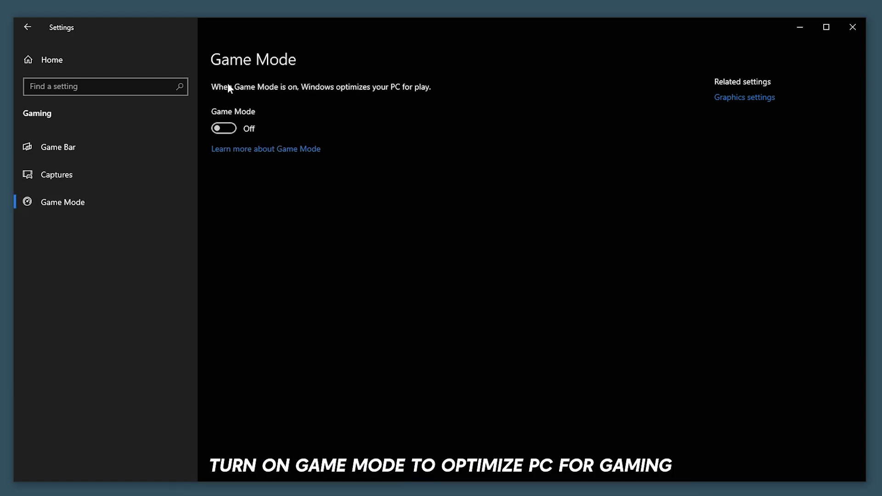
{"action": "left_click", "coordinate": [224, 128]}
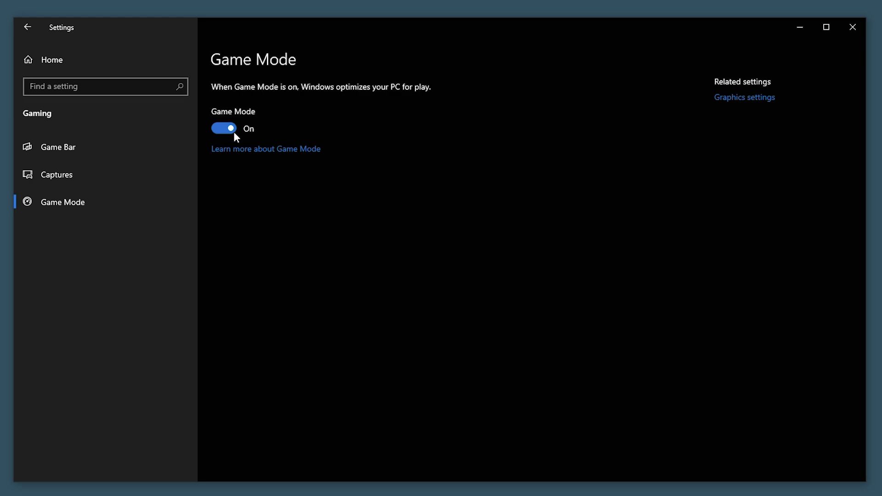
- Switch 'Let apps run in the background' off in Privacy > Background apps
{"action": "left_click", "coordinate": [65, 67]}
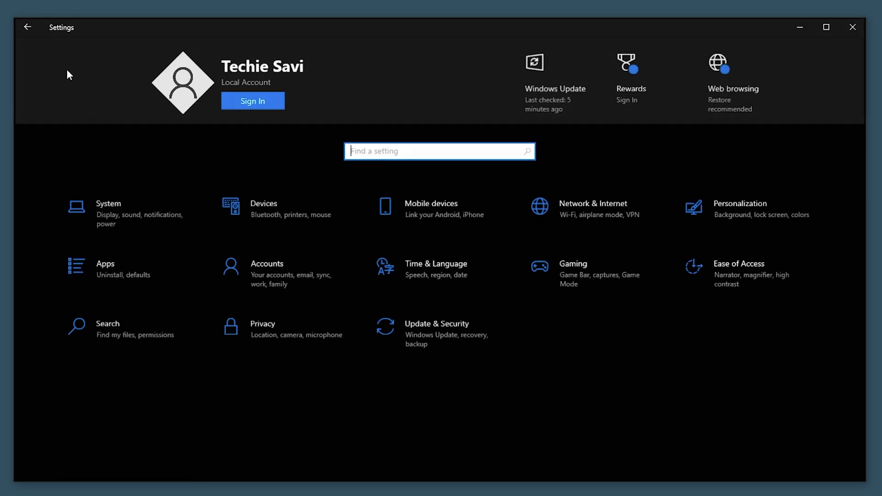
{"action": "left_click", "coordinate": [263, 327]}
{"action": "scroll", "coordinate": [162, 279], "scroll_direction": "down", "scroll_amount": 10}
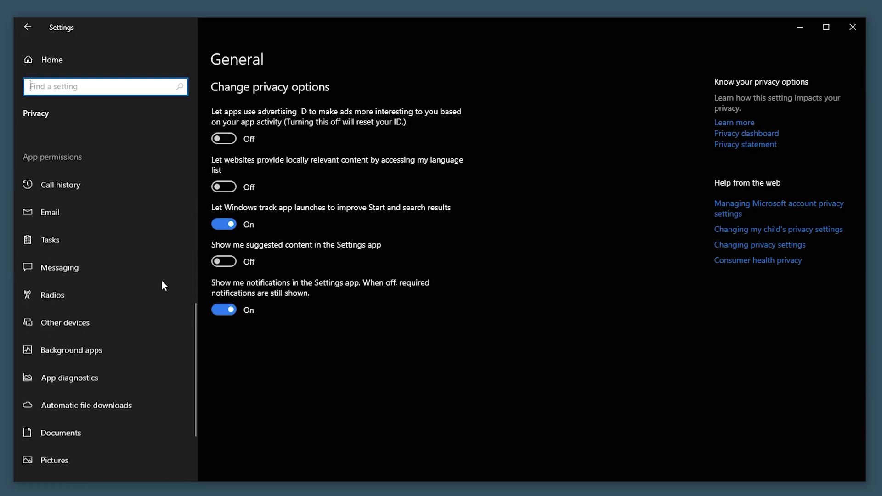
{"action": "scroll", "coordinate": [161, 280], "scroll_direction": "down", "scroll_amount": 2}
{"action": "left_click", "coordinate": [69, 254]}
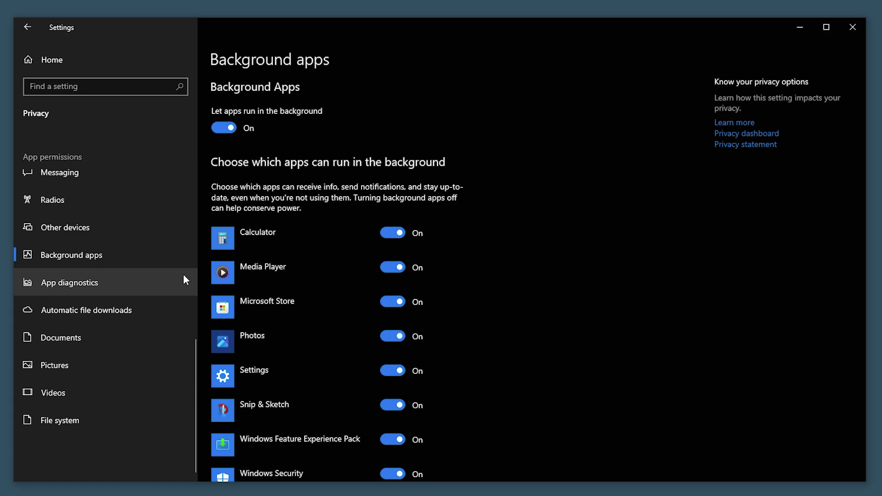
{"action": "scroll", "coordinate": [310, 302], "scroll_direction": "down", "scroll_amount": 3}
{"action": "scroll", "coordinate": [311, 302], "scroll_direction": "up", "scroll_amount": 3}
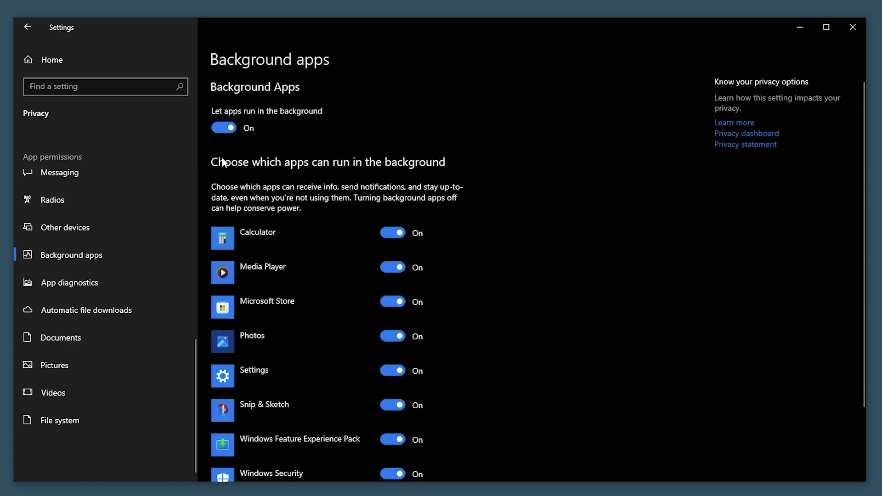
{"action": "left_click", "coordinate": [228, 129]}
{"action": "scroll", "coordinate": [299, 312], "scroll_direction": "down", "scroll_amount": 2}
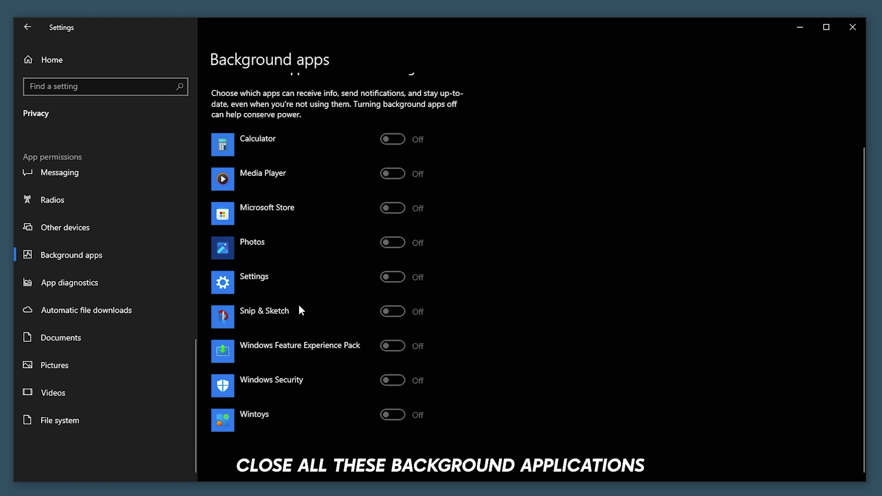
{"action": "scroll", "coordinate": [301, 310], "scroll_direction": "up", "scroll_amount": 2}
- Open Performance Options from System > About > Advanced system settings
{"action": "left_click", "coordinate": [74, 58]}
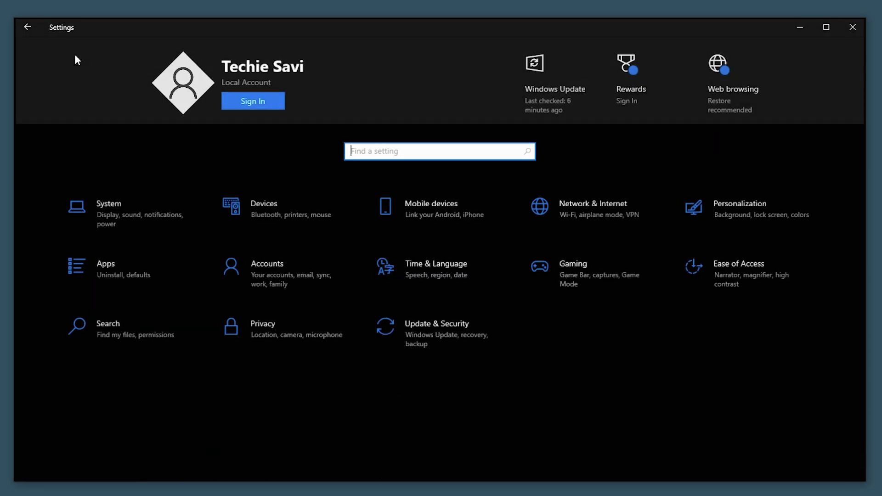
{"action": "left_click", "coordinate": [129, 218]}
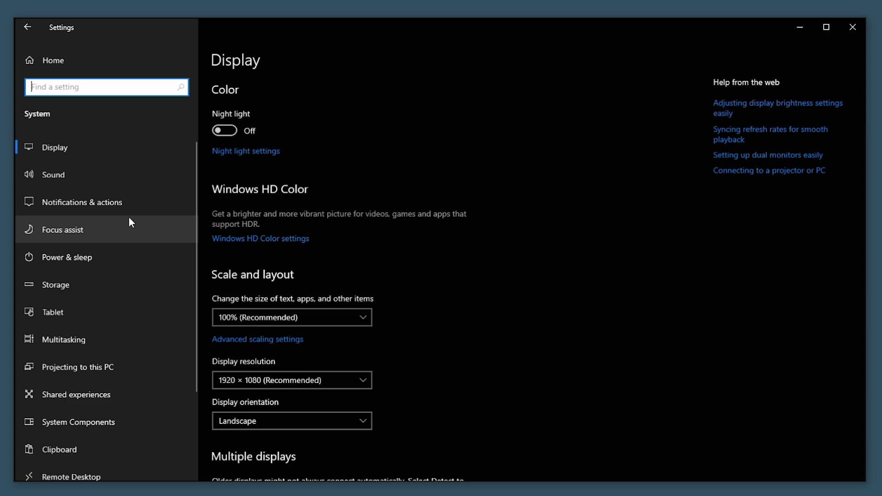
{"action": "scroll", "coordinate": [128, 244], "scroll_direction": "down", "scroll_amount": 3}
{"action": "left_click", "coordinate": [78, 416]}
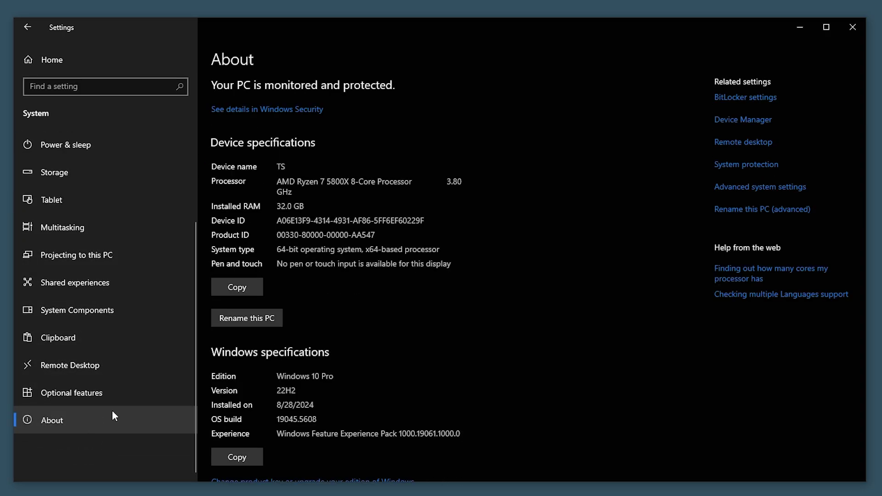
{"action": "left_click", "coordinate": [769, 193]}
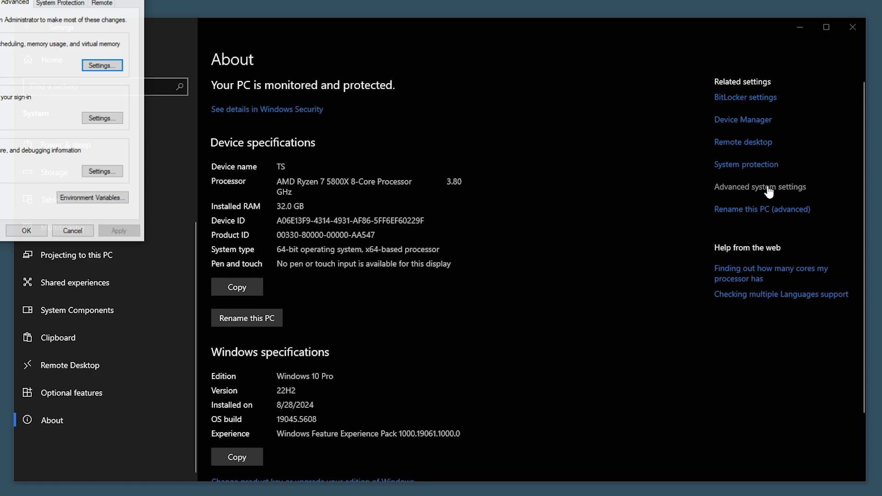
{"action": "left_click_drag", "start_coordinate": [56, 1], "coordinate": [294, 37]}
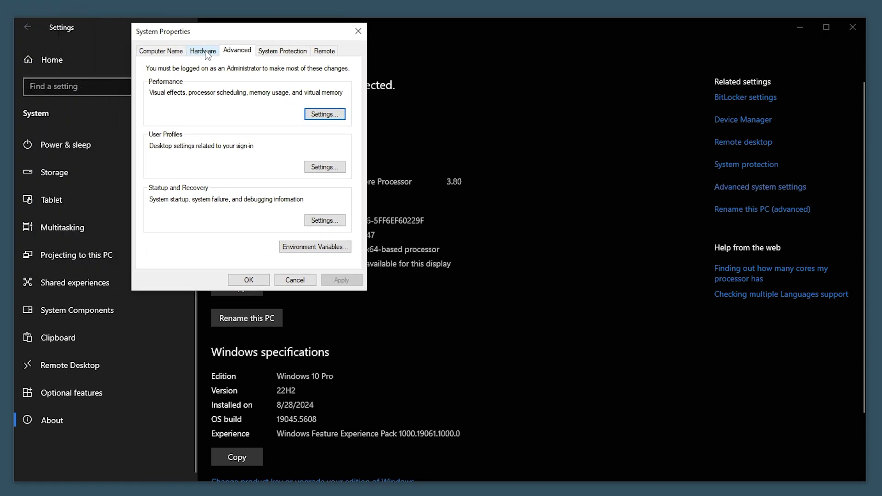
{"action": "left_click", "coordinate": [324, 115]}
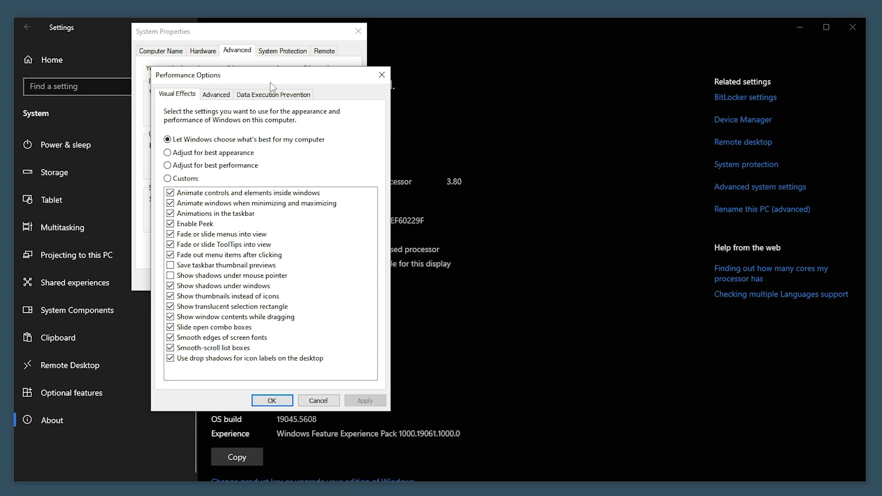
{"action": "left_click_drag", "start_coordinate": [269, 83], "coordinate": [492, 38]}
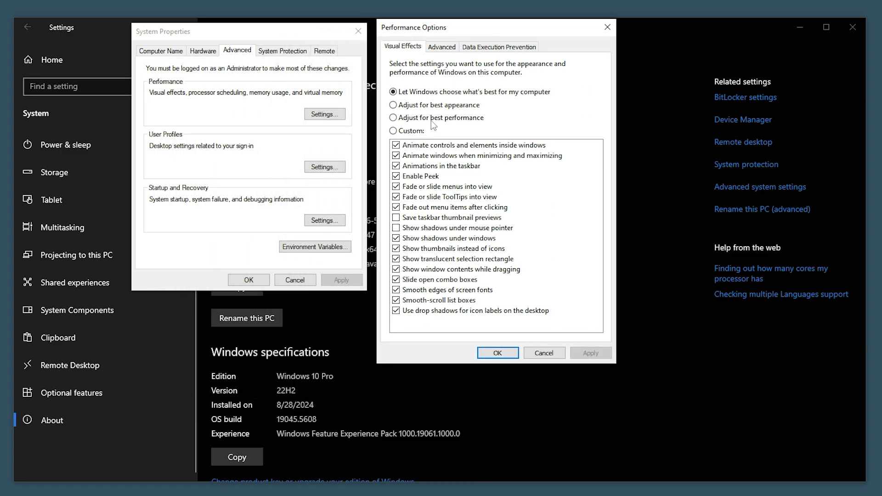
- Tick window animations, Peek, smooth fonts, sliding combos and other custom effects, then apply
{"action": "left_click", "coordinate": [397, 156]}
{"action": "left_click", "coordinate": [396, 177]}
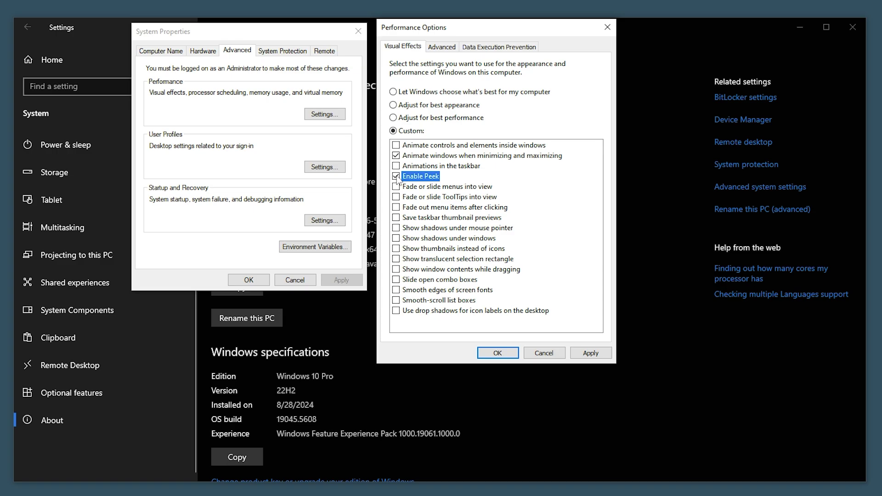
{"action": "left_click", "coordinate": [396, 259]}
{"action": "left_click", "coordinate": [396, 270]}
{"action": "left_click", "coordinate": [396, 280]}
{"action": "left_click", "coordinate": [396, 290]}
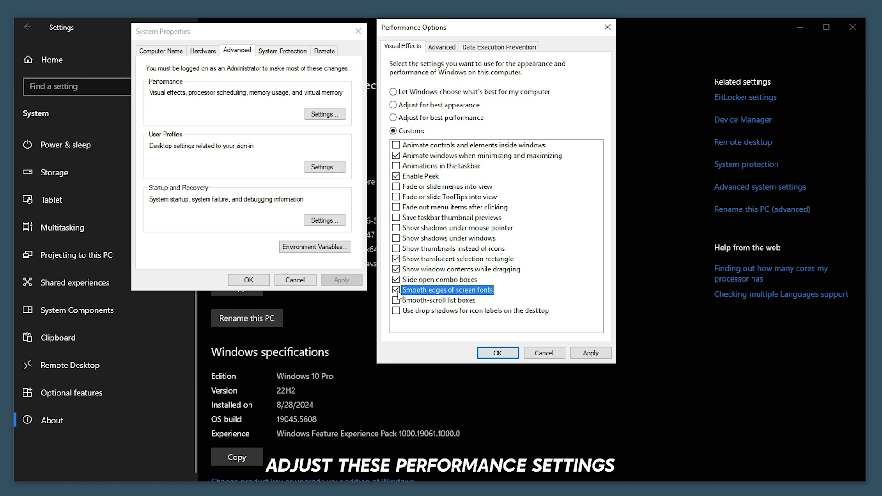
{"action": "left_click", "coordinate": [397, 301]}
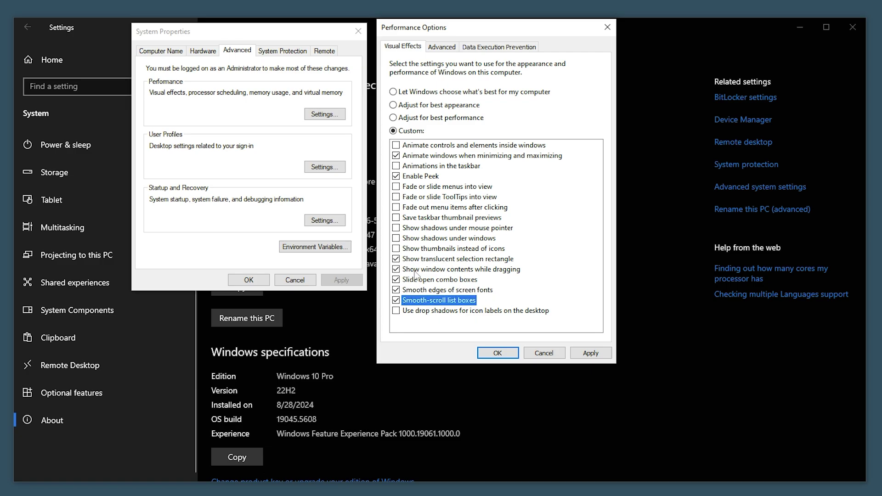
{"action": "left_click", "coordinate": [582, 350]}
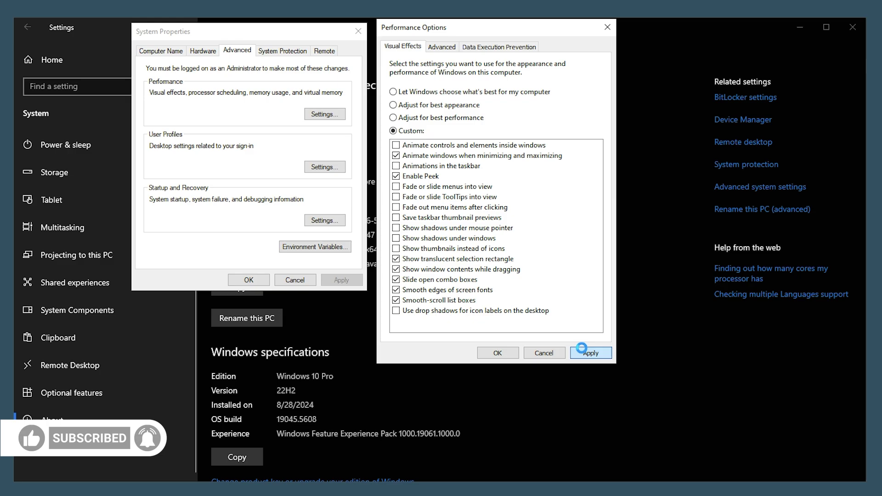
{"action": "left_click", "coordinate": [498, 352]}
{"action": "left_click", "coordinate": [249, 281]}
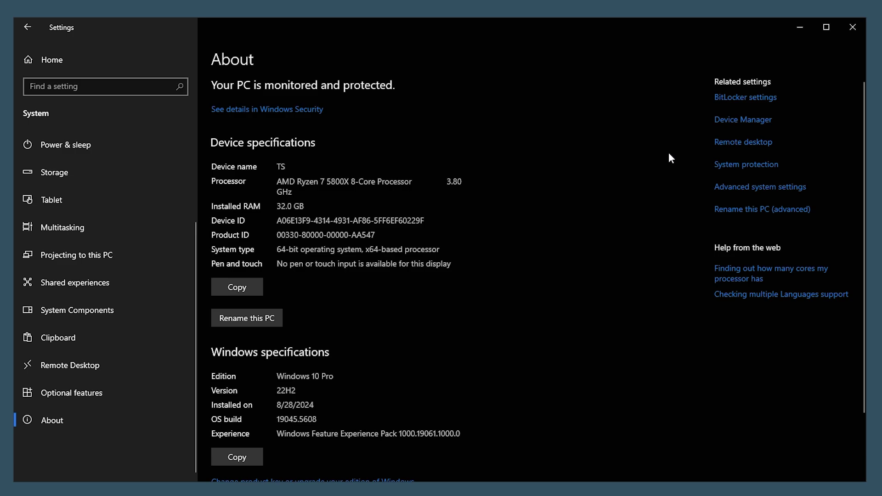
- Close Settings and open the FPS Optimization PACK archive in WinRAR
{"action": "left_click", "coordinate": [843, 33]}
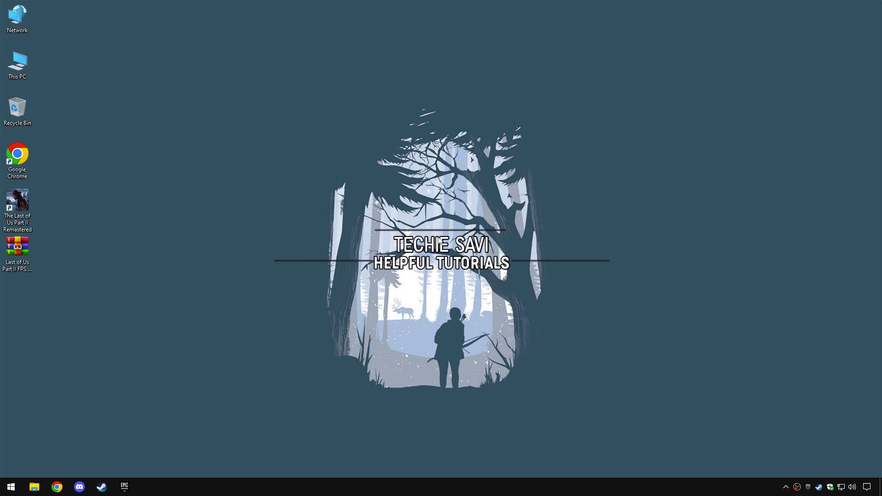
{"action": "left_click_drag", "start_coordinate": [21, 250], "coordinate": [229, 147]}
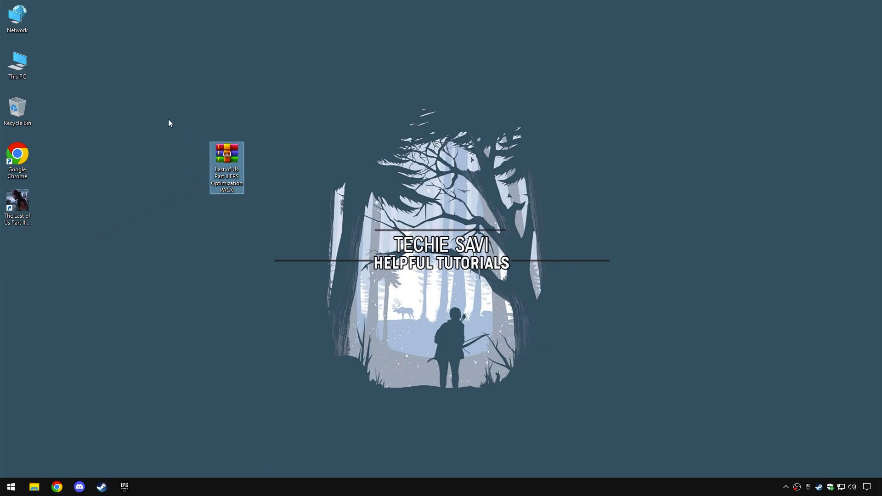
{"action": "left_click_drag", "start_coordinate": [298, 131], "coordinate": [223, 198]}
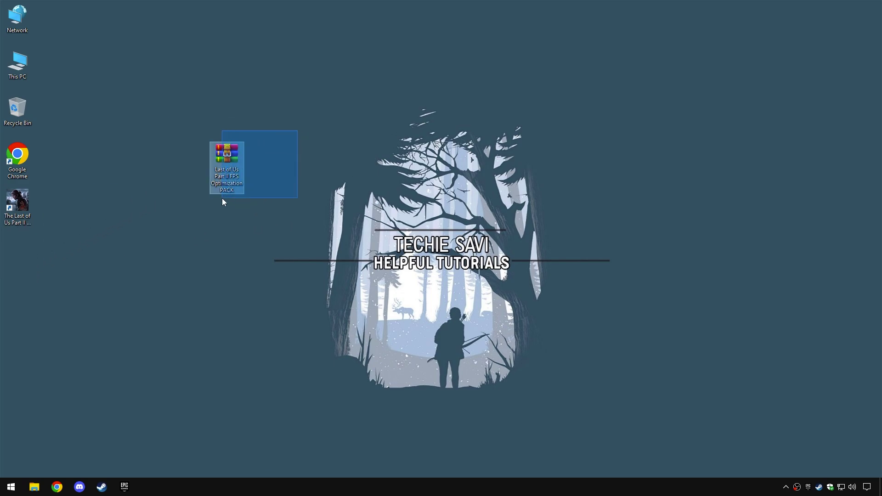
{"action": "double_click", "coordinate": [226, 161]}
- Extract the pack folder onto the desktop and open it
{"action": "left_click", "coordinate": [143, 139]}
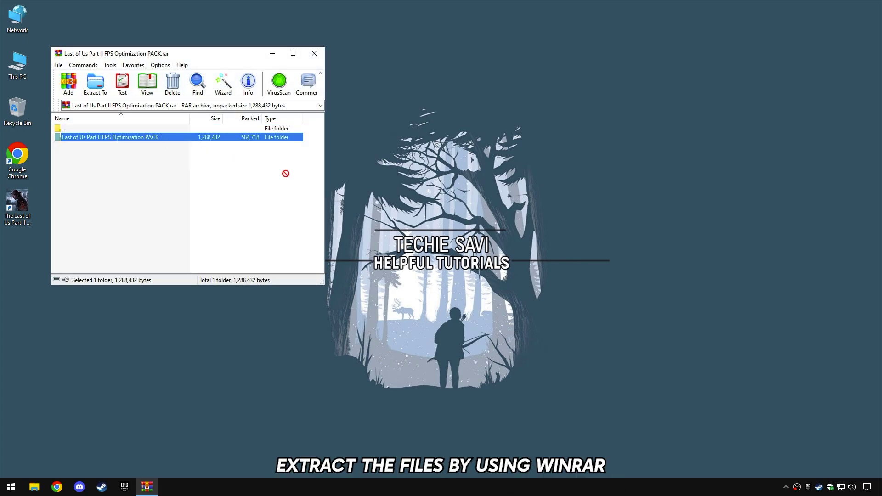
{"action": "left_click_drag", "start_coordinate": [285, 174], "coordinate": [354, 179]}
{"action": "left_click", "coordinate": [316, 55]}
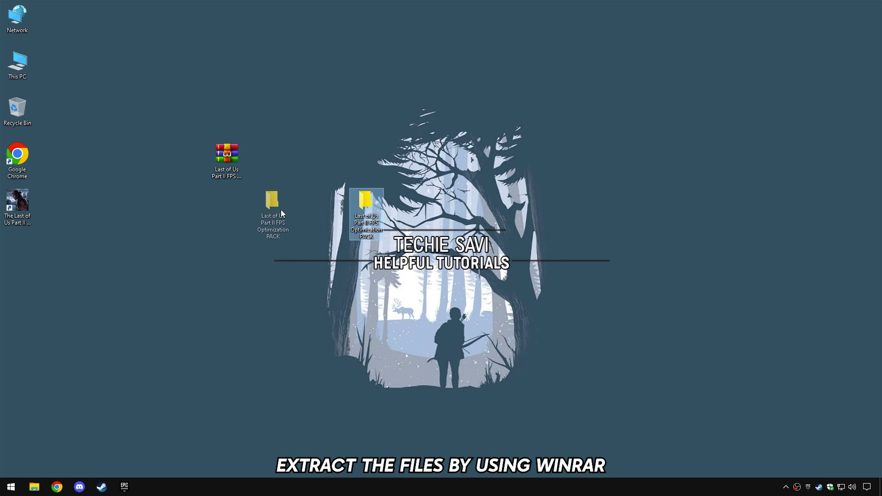
{"action": "left_click_drag", "start_coordinate": [281, 213], "coordinate": [263, 219]}
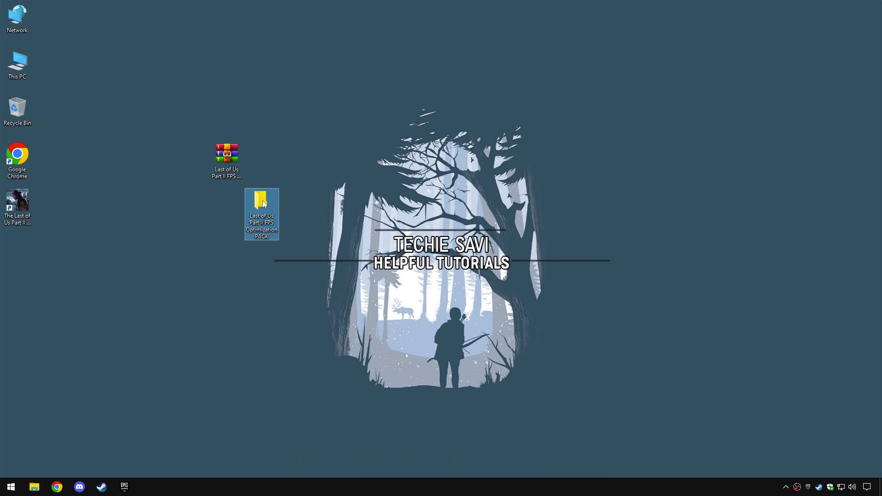
{"action": "double_click", "coordinate": [264, 204]}
- Open the 1 - Last of Us Part II Priority folder
{"action": "key", "text": "ctrl+a"}
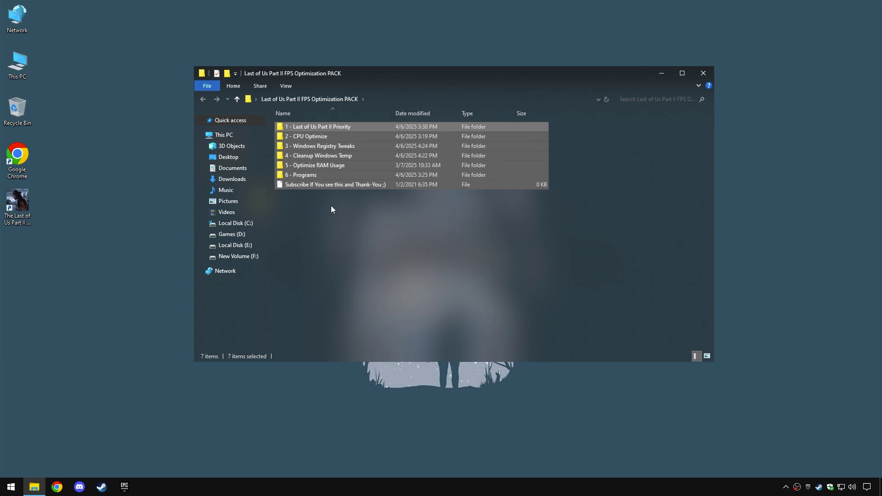
{"action": "left_click", "coordinate": [333, 209]}
{"action": "double_click", "coordinate": [335, 127]}
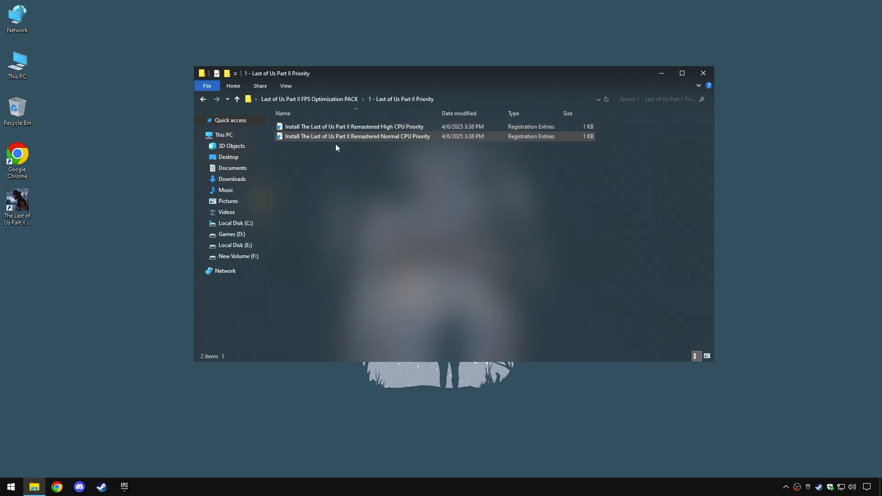
{"action": "left_click_drag", "start_coordinate": [339, 179], "coordinate": [373, 129]}
{"action": "left_click", "coordinate": [339, 155]}
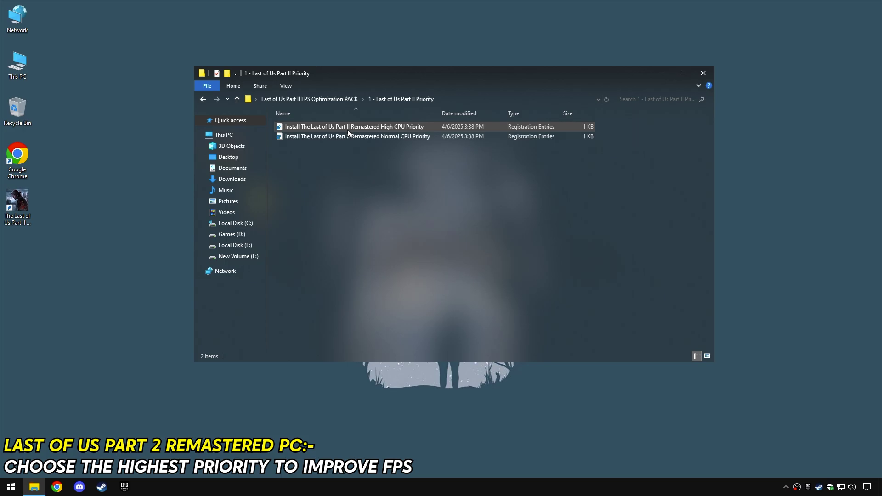
- Merge the High CPU Priority .reg file into the registry and confirm
{"action": "right_click", "coordinate": [368, 128]}
{"action": "left_click", "coordinate": [390, 135]}
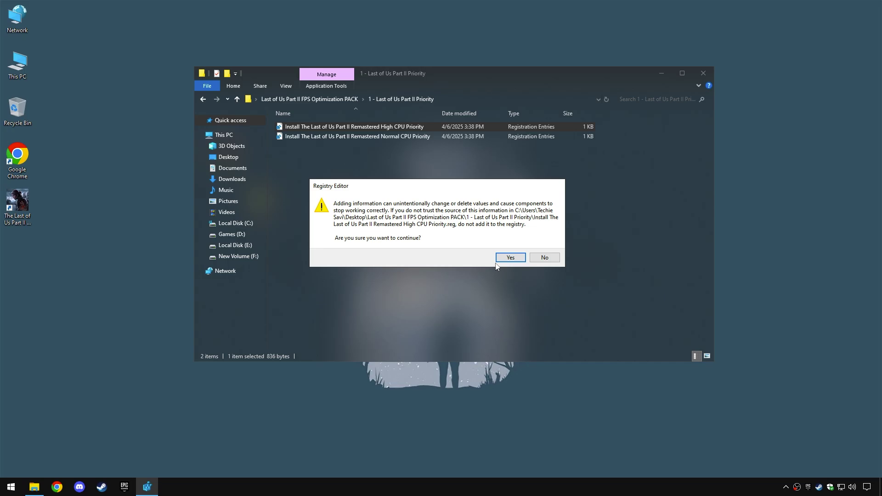
{"action": "left_click", "coordinate": [511, 258]}
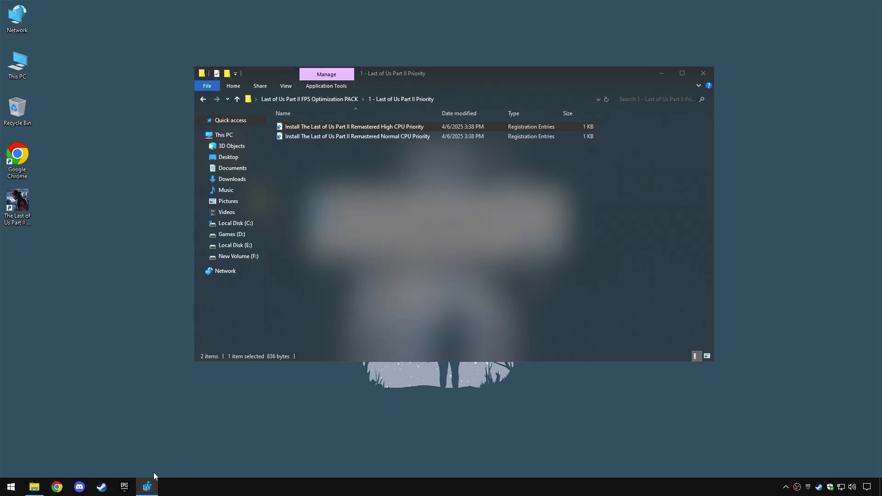
{"action": "left_click", "coordinate": [149, 488]}
{"action": "left_click", "coordinate": [547, 246]}
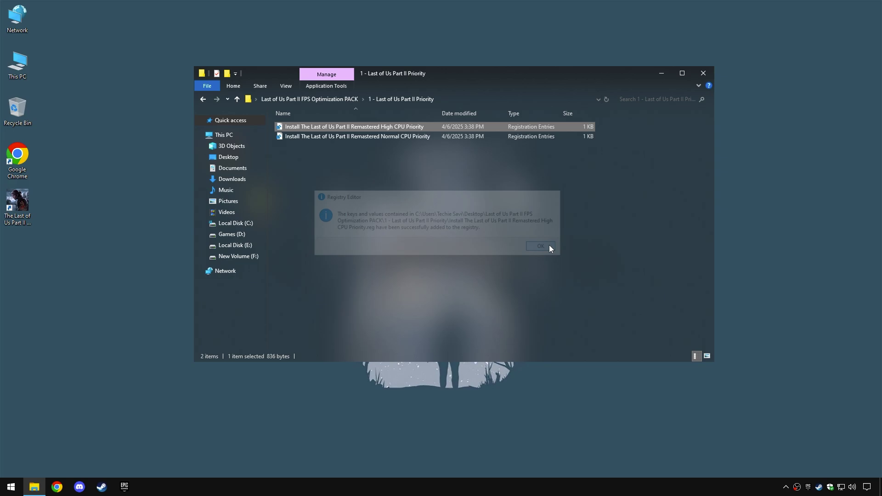
{"action": "left_click", "coordinate": [352, 99]}
- Open 2 - CPU Optimize and merge the CPU Cores Optimization registry file
{"action": "double_click", "coordinate": [334, 137]}
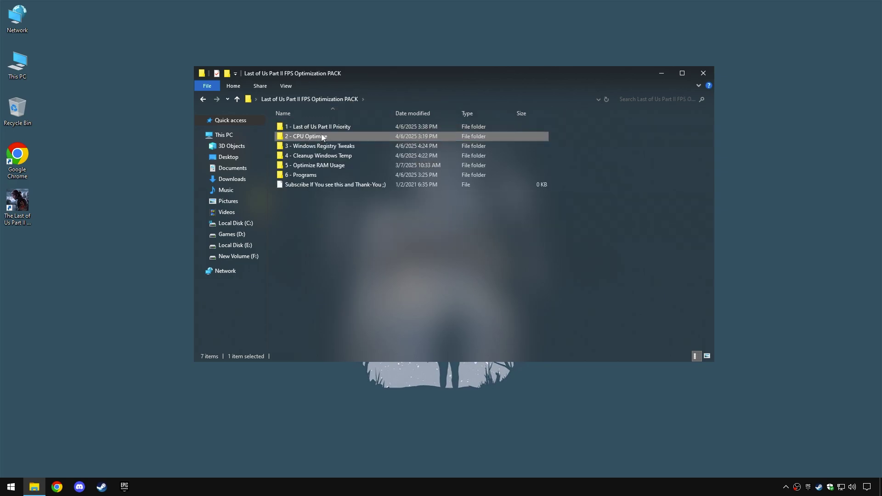
{"action": "mouse_move", "coordinate": [324, 178]}
{"action": "left_mouse_down"}
{"action": "mouse_move", "coordinate": [347, 126]}
{"action": "mouse_move", "coordinate": [332, 184]}
{"action": "left_mouse_up"}
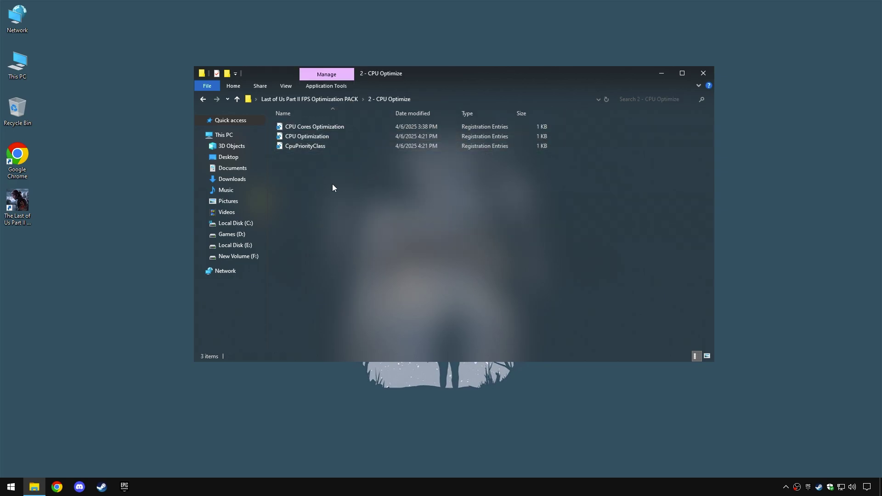
{"action": "double_click", "coordinate": [304, 127]}
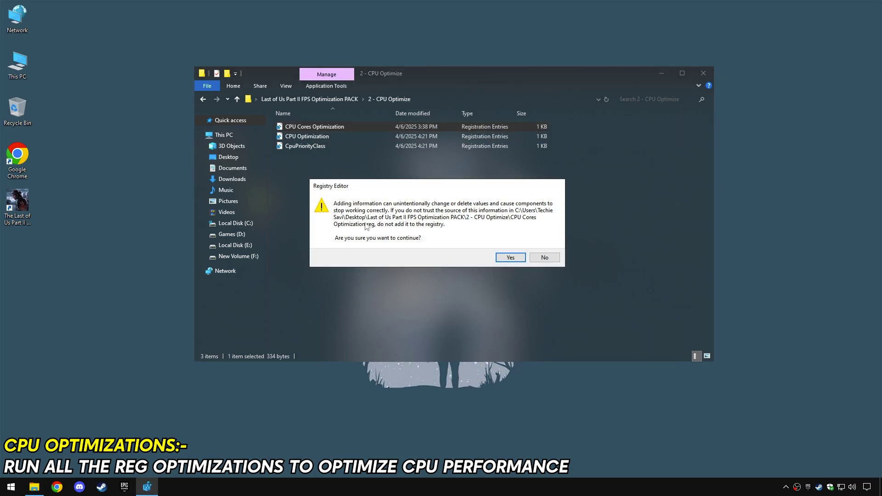
{"action": "left_click", "coordinate": [509, 258]}
{"action": "left_click", "coordinate": [547, 247]}
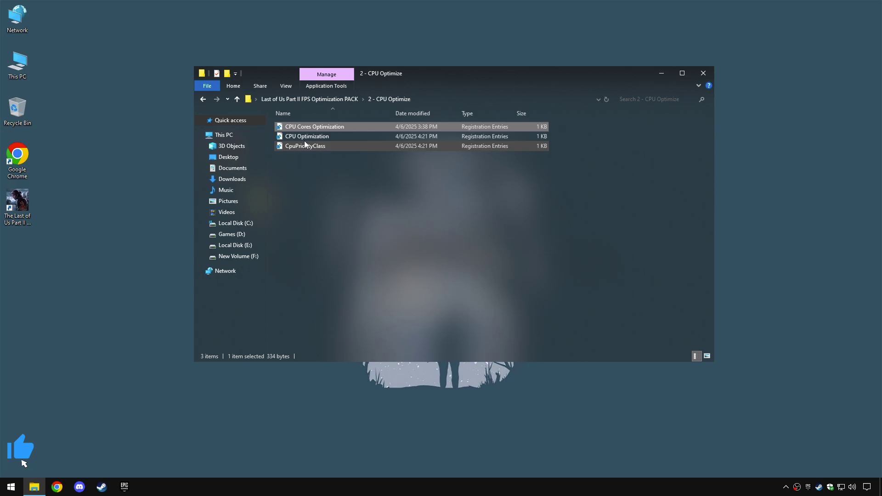
- Merge the CPU Optimization and CpuPriorityClass registry files
{"action": "left_click", "coordinate": [304, 138]}
{"action": "double_click", "coordinate": [305, 141]}
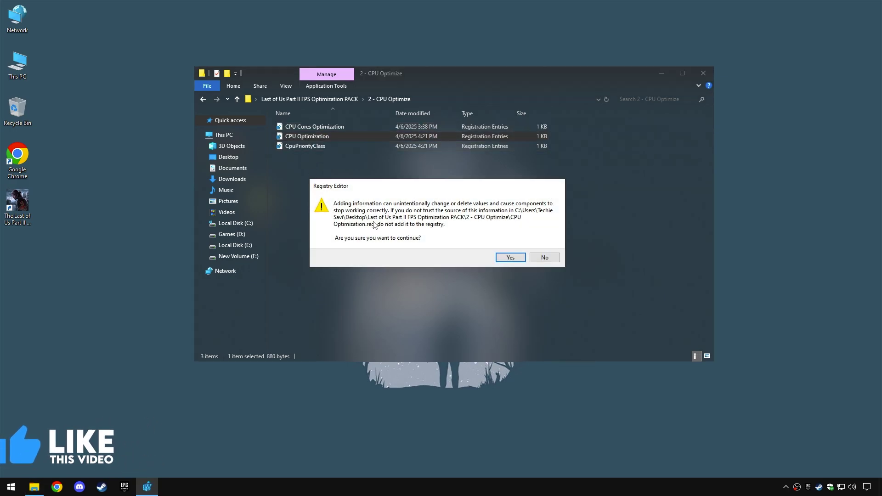
{"action": "left_click", "coordinate": [504, 258]}
{"action": "left_click", "coordinate": [546, 248]}
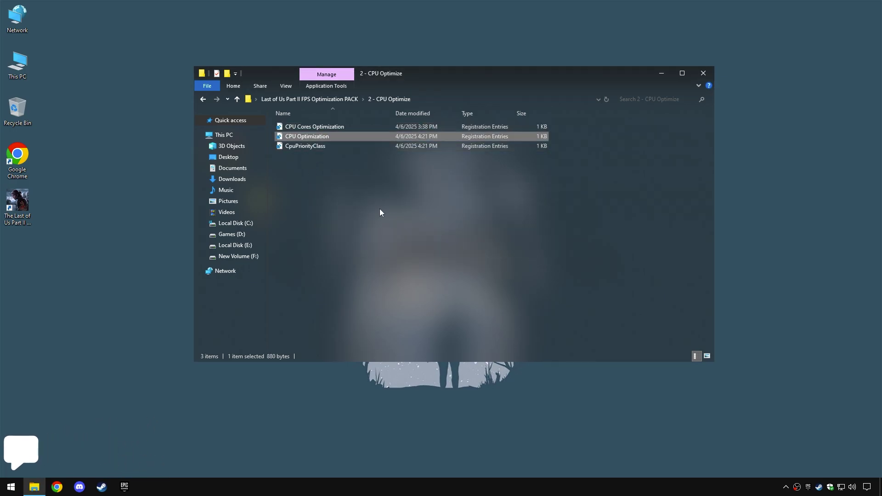
{"action": "double_click", "coordinate": [304, 145]}
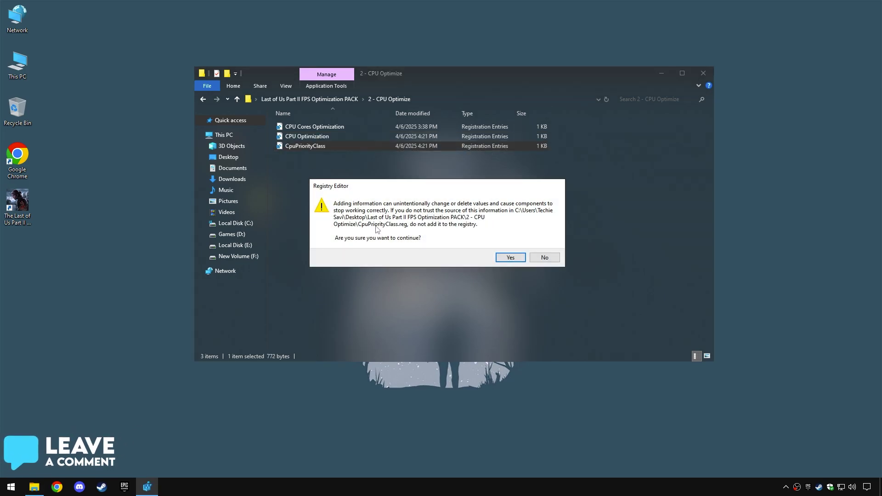
{"action": "left_click", "coordinate": [510, 258]}
{"action": "left_click", "coordinate": [545, 246]}
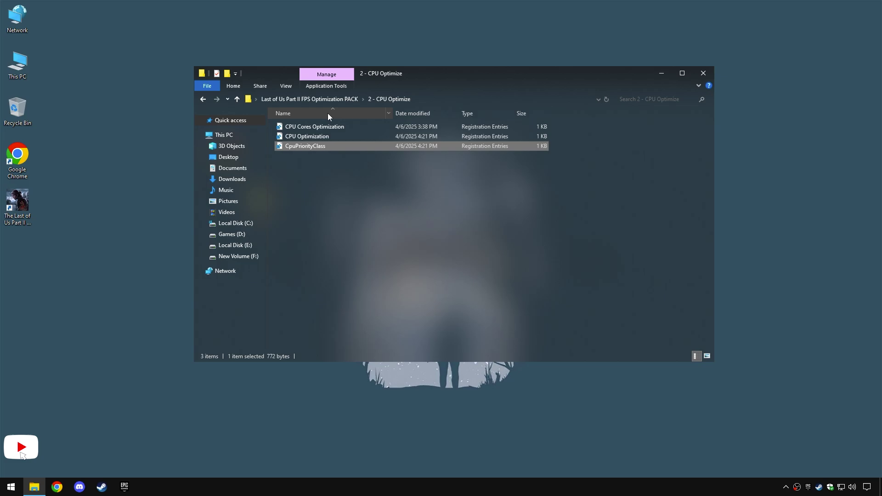
{"action": "left_click", "coordinate": [323, 101]}
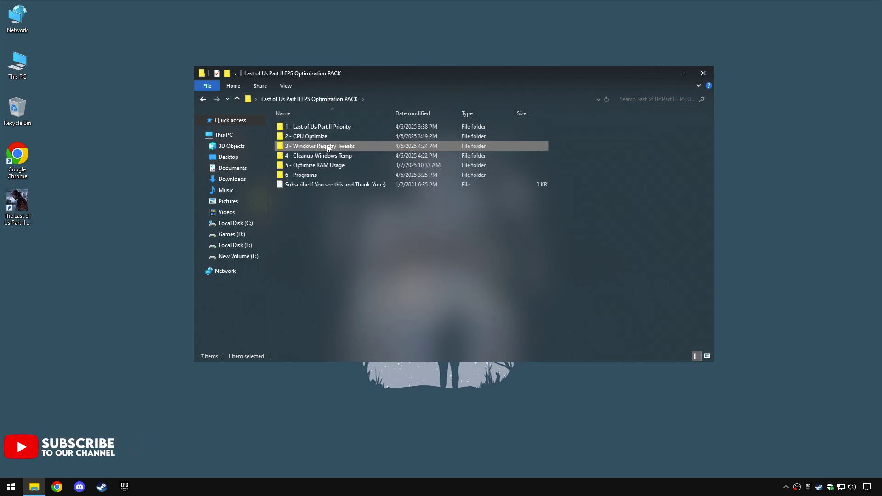
- In 3 - Windows Registry Tweaks, merge Decrease Delay, Disable DVR 1 and Disable DVR 2
{"action": "double_click", "coordinate": [317, 145]}
{"action": "mouse_move", "coordinate": [320, 192]}
{"action": "left_mouse_down"}
{"action": "mouse_move", "coordinate": [335, 148]}
{"action": "mouse_move", "coordinate": [322, 193]}
{"action": "left_mouse_up"}
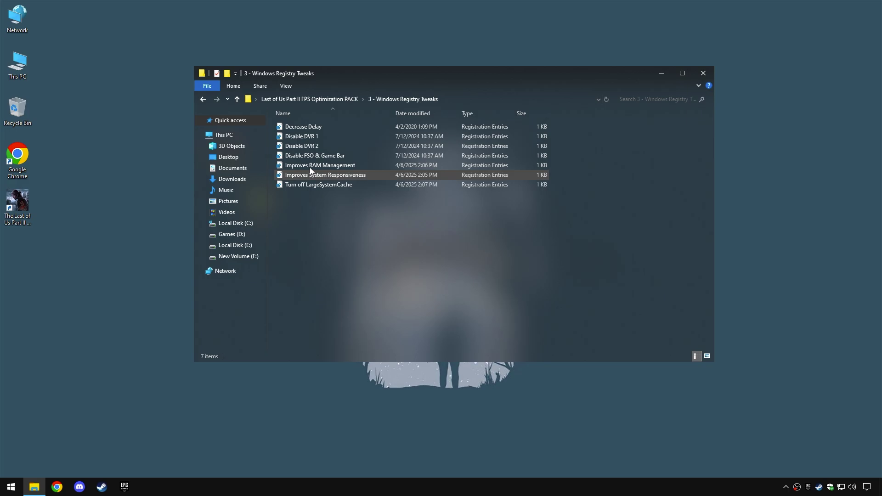
{"action": "double_click", "coordinate": [304, 129]}
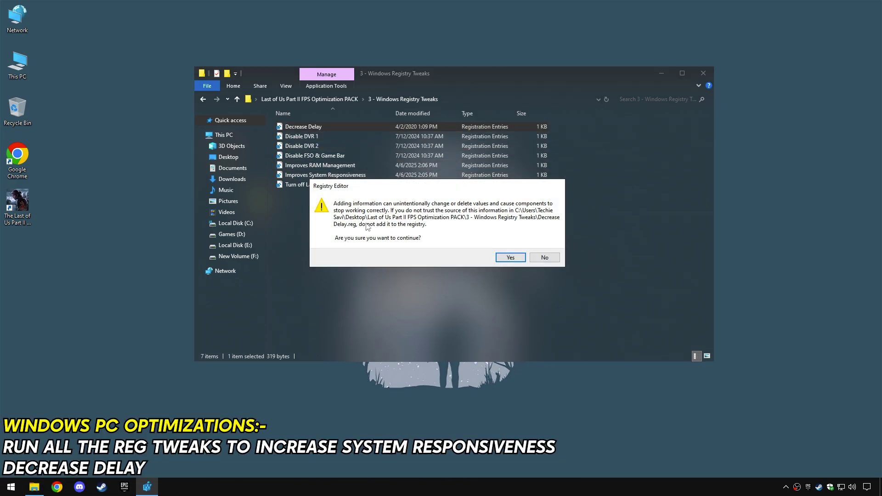
{"action": "left_click", "coordinate": [511, 258]}
{"action": "left_click", "coordinate": [546, 248]}
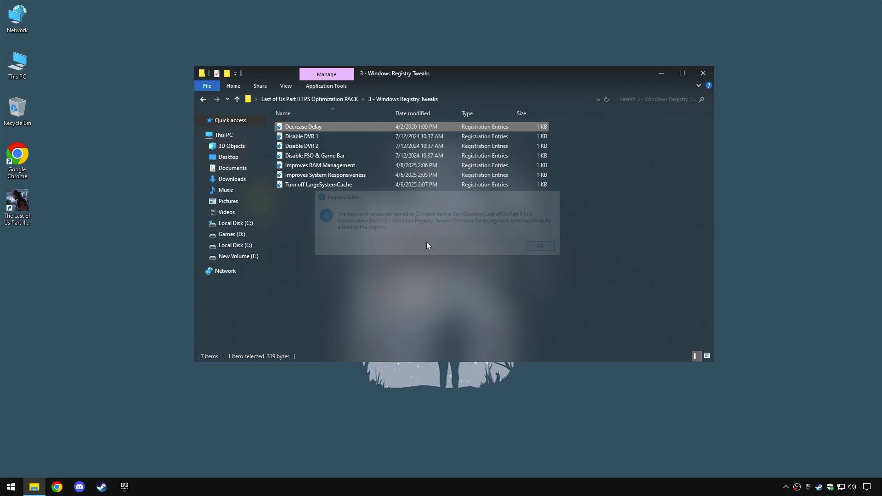
{"action": "double_click", "coordinate": [302, 137]}
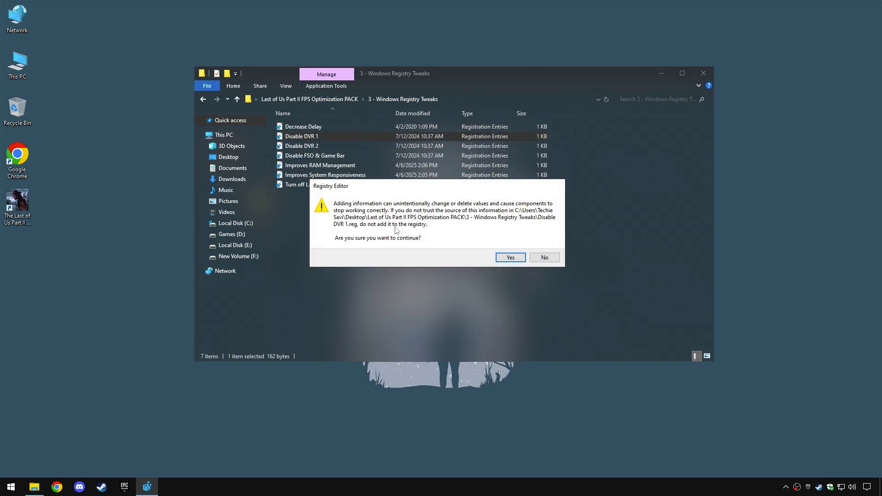
{"action": "left_click", "coordinate": [512, 258]}
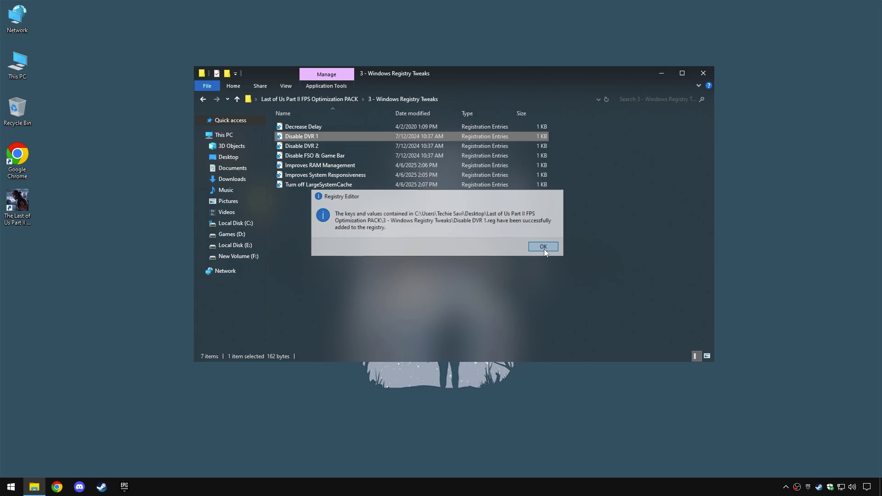
{"action": "left_click", "coordinate": [546, 248]}
{"action": "double_click", "coordinate": [305, 148]}
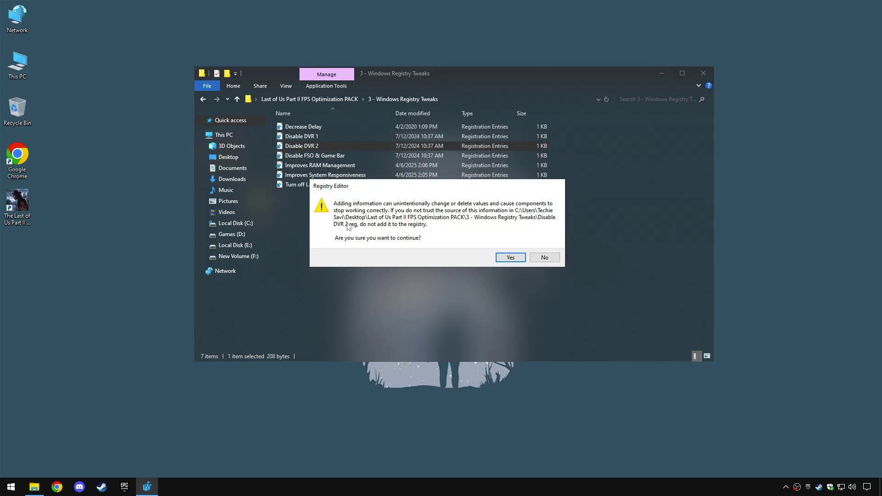
{"action": "left_click", "coordinate": [511, 258]}
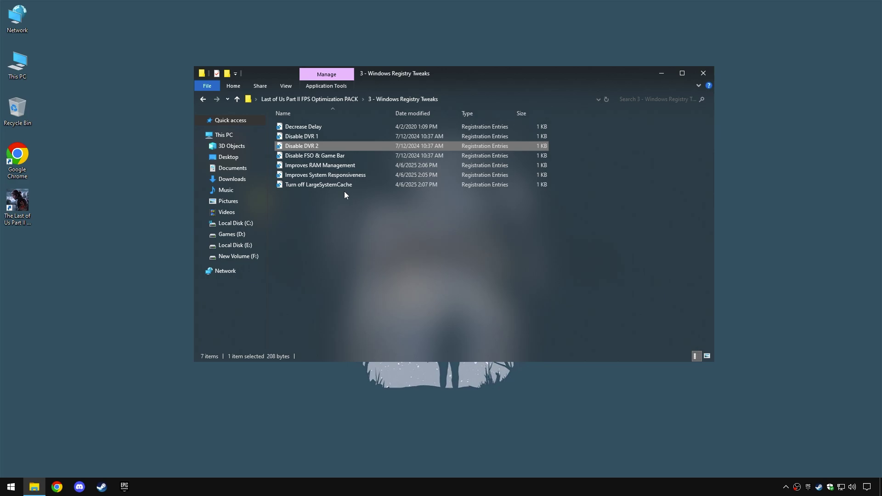
- Merge Disable FSO & Game Bar, RAM Management, System Responsiveness and LargeSystemCache tweaks
{"action": "double_click", "coordinate": [305, 157]}
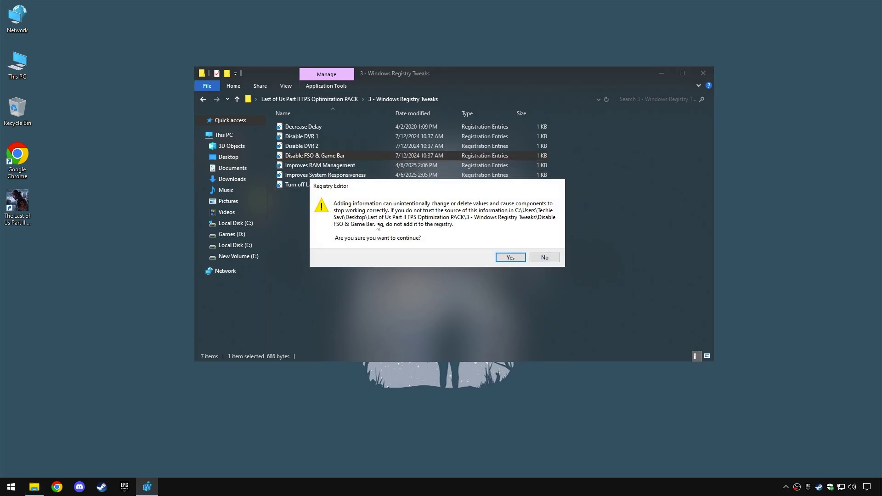
{"action": "left_click", "coordinate": [510, 258]}
{"action": "left_click", "coordinate": [538, 247]}
{"action": "double_click", "coordinate": [316, 166]}
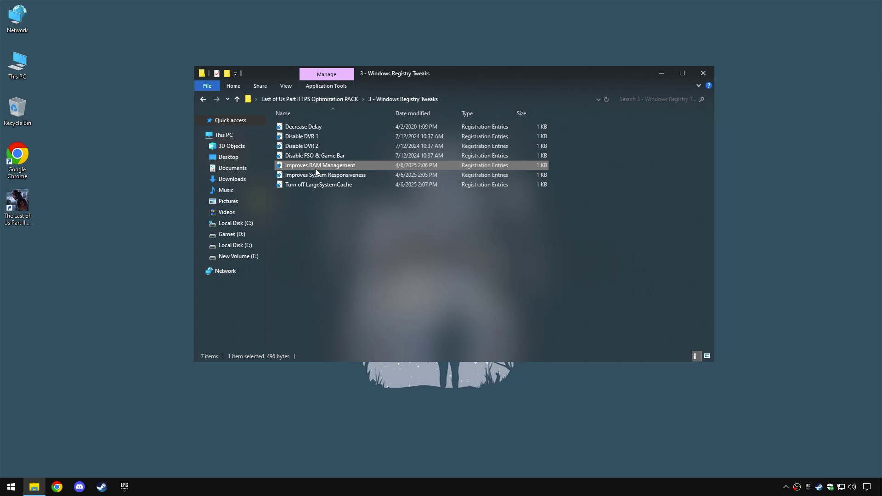
{"action": "left_click", "coordinate": [511, 258]}
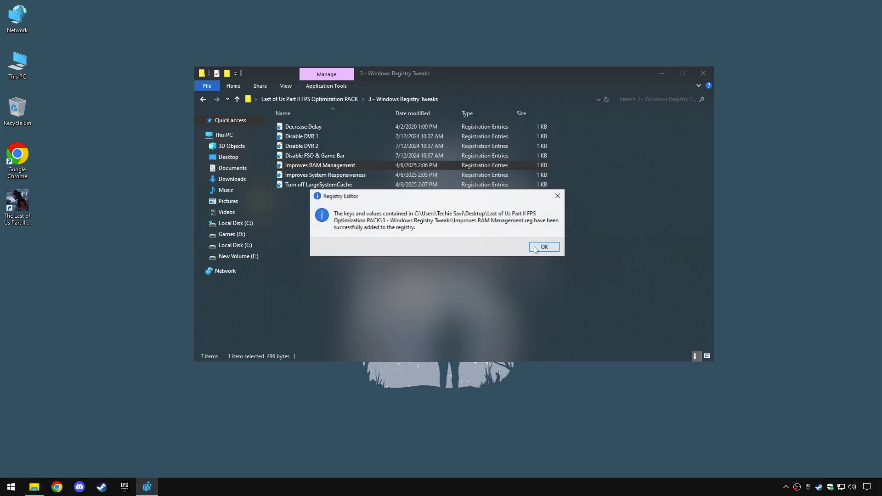
{"action": "left_click", "coordinate": [537, 247]}
{"action": "double_click", "coordinate": [317, 176]}
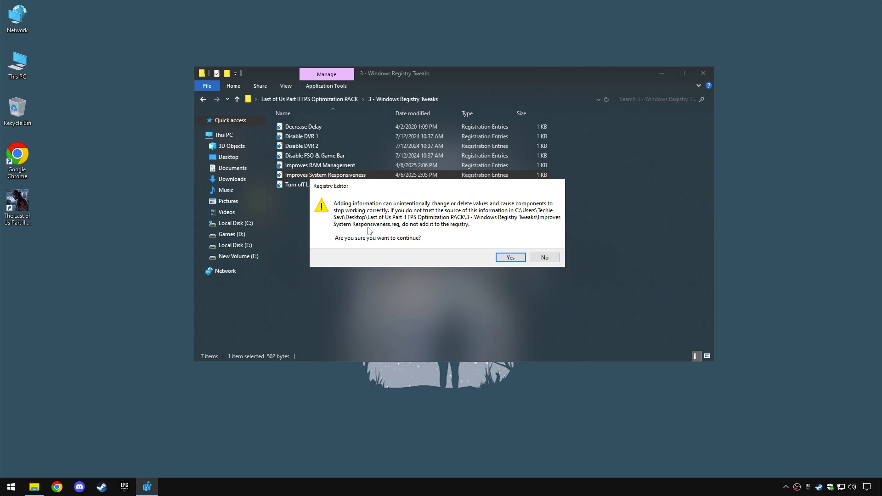
{"action": "left_click", "coordinate": [511, 258]}
{"action": "left_click", "coordinate": [538, 259]}
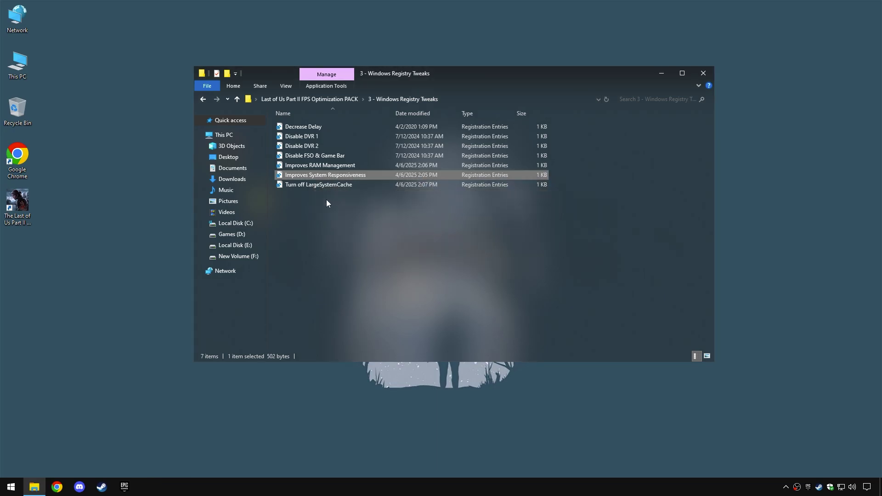
{"action": "double_click", "coordinate": [313, 187]}
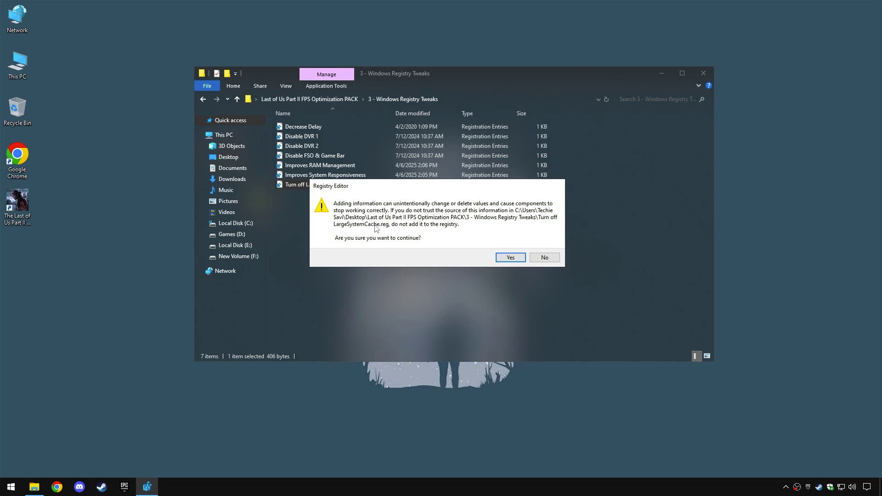
{"action": "left_click", "coordinate": [510, 258]}
{"action": "left_click", "coordinate": [539, 258]}
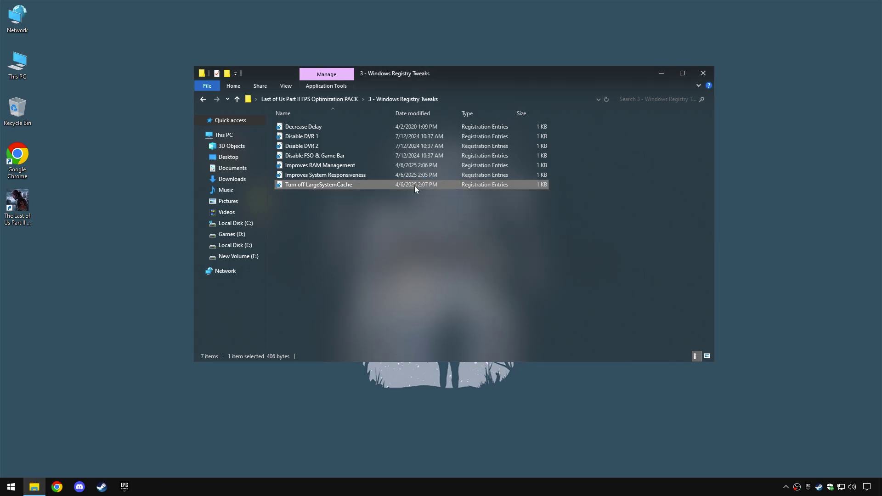
{"action": "left_click", "coordinate": [327, 100]}
- In the 4 - Cleanup Windows Temp folder, run Delete Log Files as administrator
{"action": "double_click", "coordinate": [324, 155]}
{"action": "key", "text": "ctrl+a"}
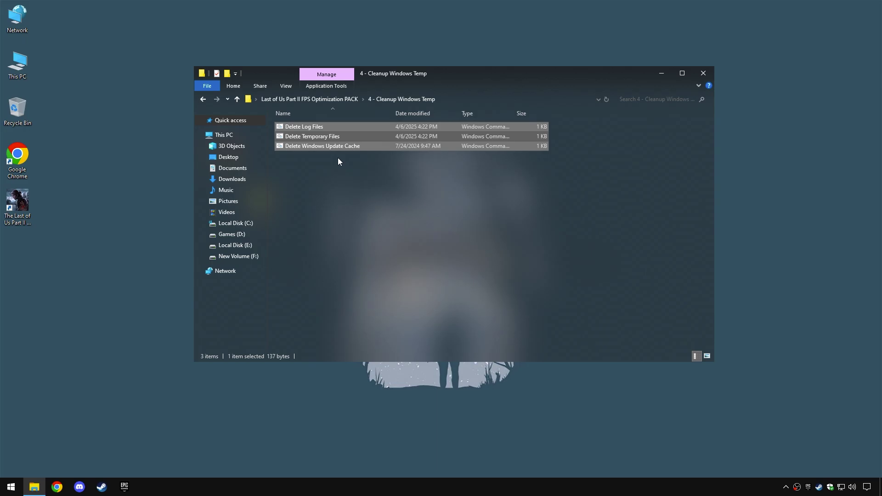
{"action": "left_click", "coordinate": [338, 158]}
{"action": "right_click", "coordinate": [308, 126]}
{"action": "left_click", "coordinate": [340, 165]}
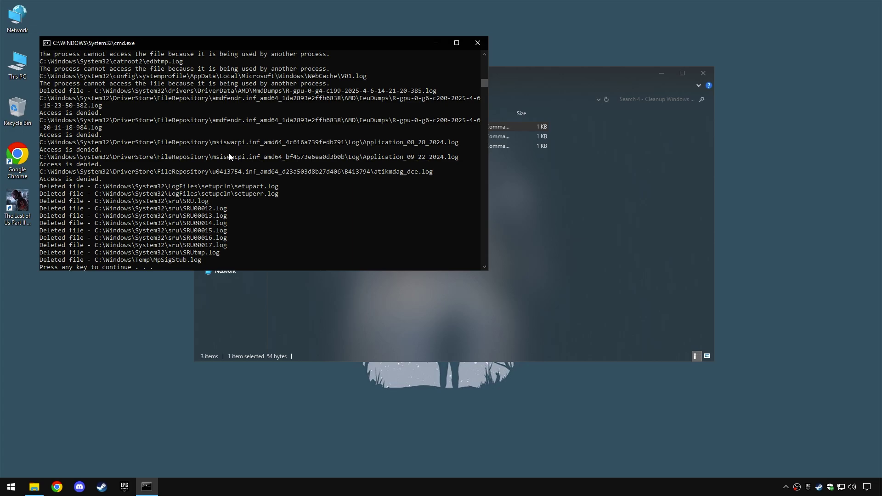
{"action": "scroll", "coordinate": [220, 174], "scroll_direction": "down", "scroll_amount": 2}
{"action": "left_click_drag", "start_coordinate": [153, 232], "coordinate": [67, 232]}
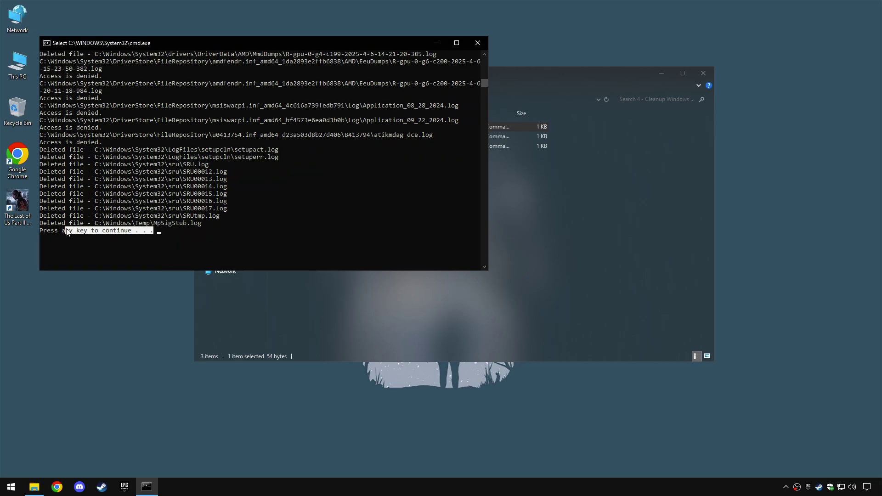
{"action": "key", "text": "Return"}
- Run the Delete Temporary Files script as administrator and close its finished console
{"action": "right_click", "coordinate": [297, 131]}
{"action": "left_click", "coordinate": [291, 137]}
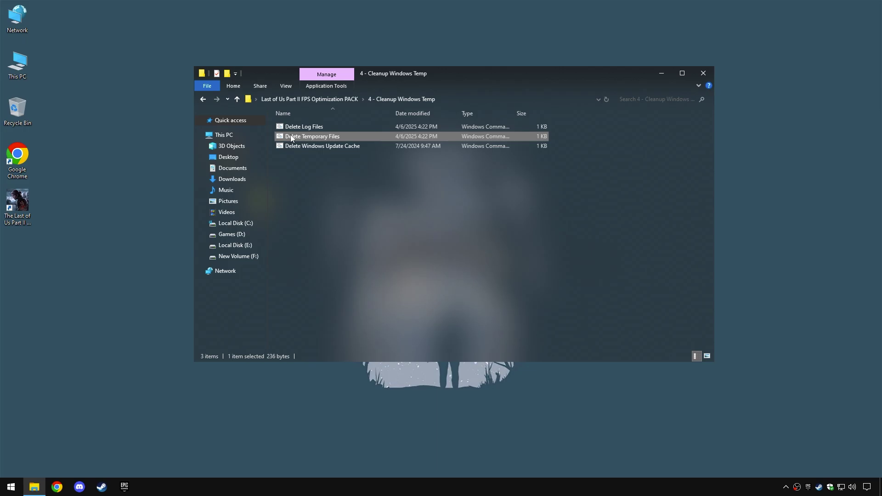
{"action": "right_click", "coordinate": [291, 137]}
{"action": "left_click", "coordinate": [320, 173]}
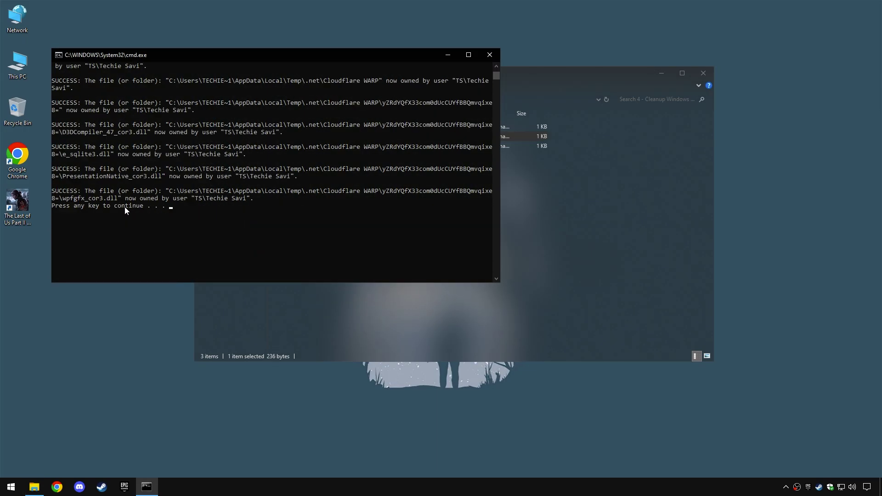
{"action": "left_click_drag", "start_coordinate": [71, 206], "coordinate": [170, 207]}
{"action": "key", "text": "Return"}
- Run Delete Windows Update Cache as administrator, finish it, and return to the pack folder
{"action": "right_click", "coordinate": [331, 146]}
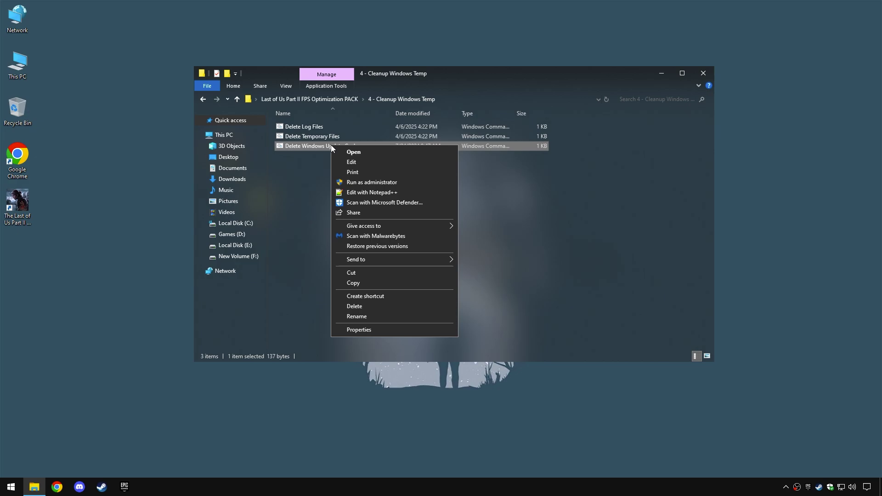
{"action": "left_click", "coordinate": [362, 183]}
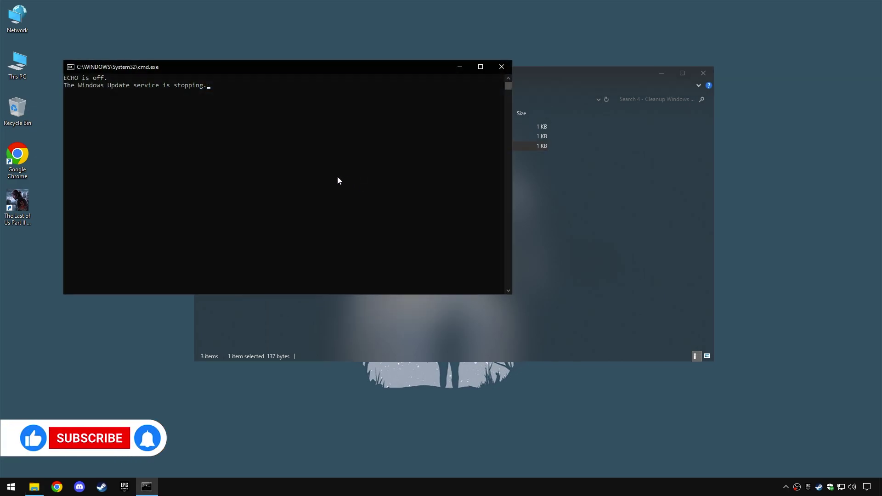
{"action": "left_click_drag", "start_coordinate": [94, 85], "coordinate": [237, 88]}
{"action": "key", "text": "Return"}
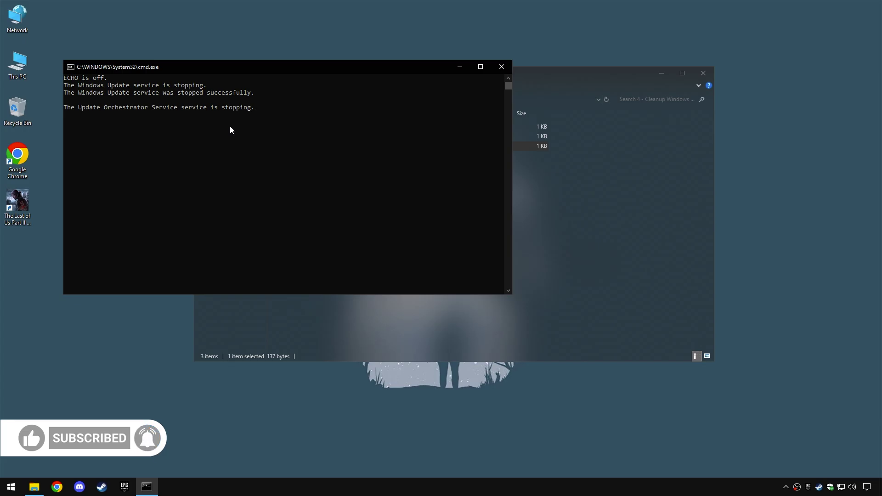
{"action": "left_click", "coordinate": [93, 131]}
{"action": "left_click", "coordinate": [183, 131]}
{"action": "key", "text": "Return"}
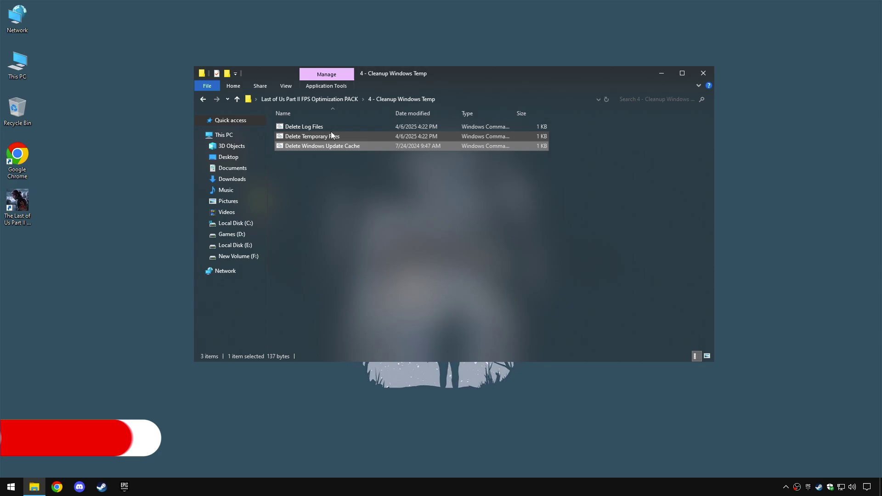
{"action": "left_click", "coordinate": [312, 100]}
- Open 5 - Optimize RAM Usage and confirm 32 GB memory in Task Manager's Performance view
{"action": "double_click", "coordinate": [324, 165]}
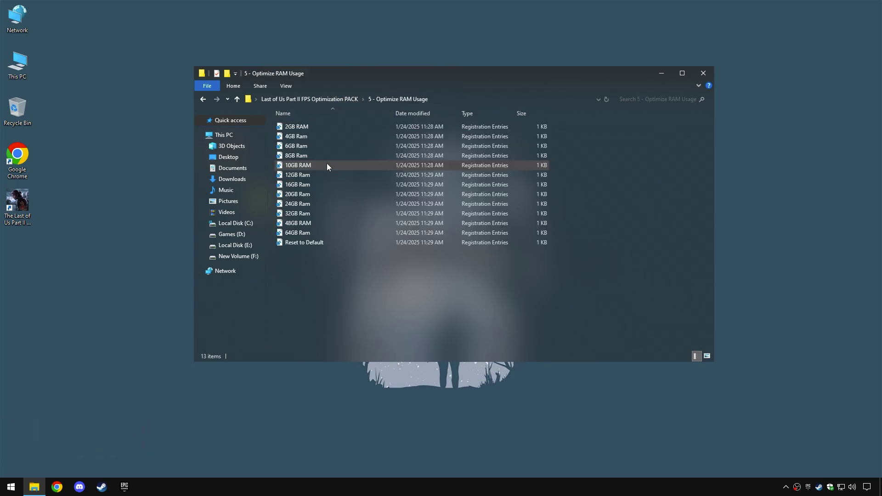
{"action": "right_click", "coordinate": [10, 491]}
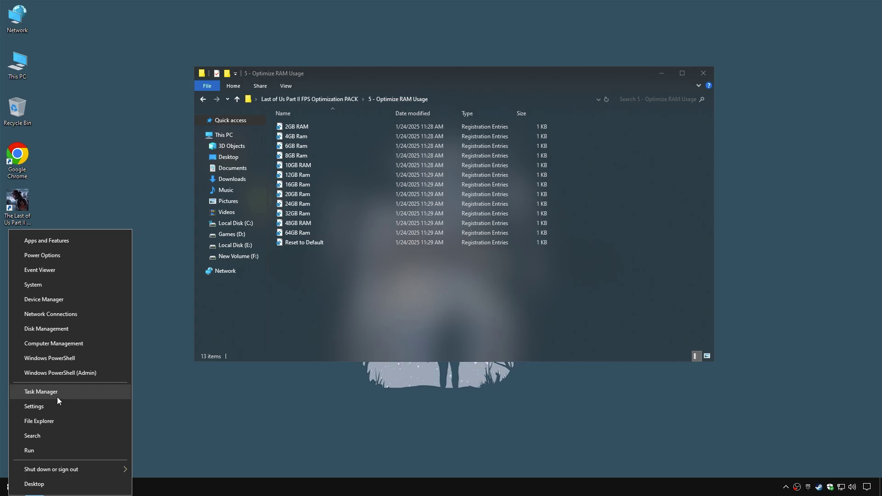
{"action": "left_click", "coordinate": [55, 392]}
{"action": "left_click", "coordinate": [596, 99]}
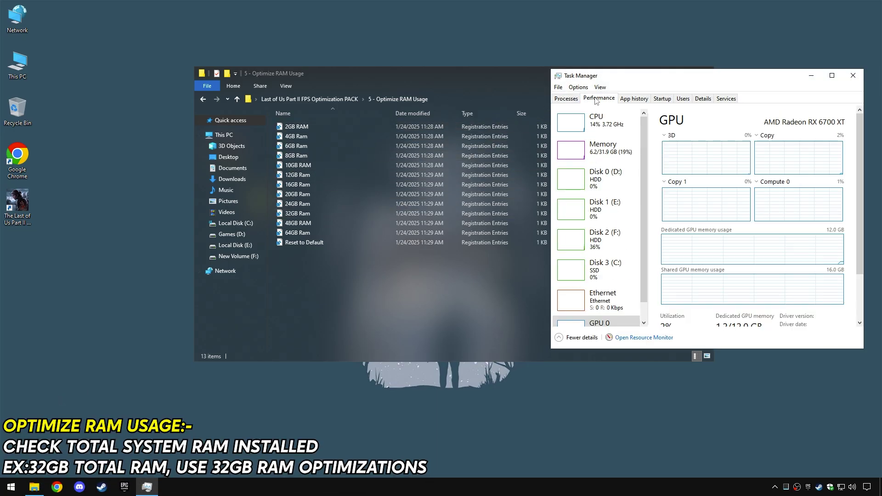
{"action": "left_click", "coordinate": [600, 150]}
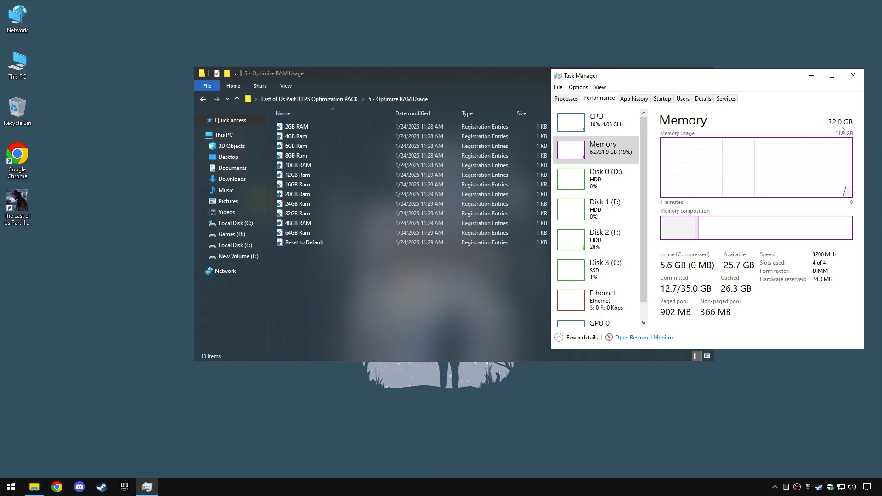
{"action": "left_click", "coordinate": [853, 76]}
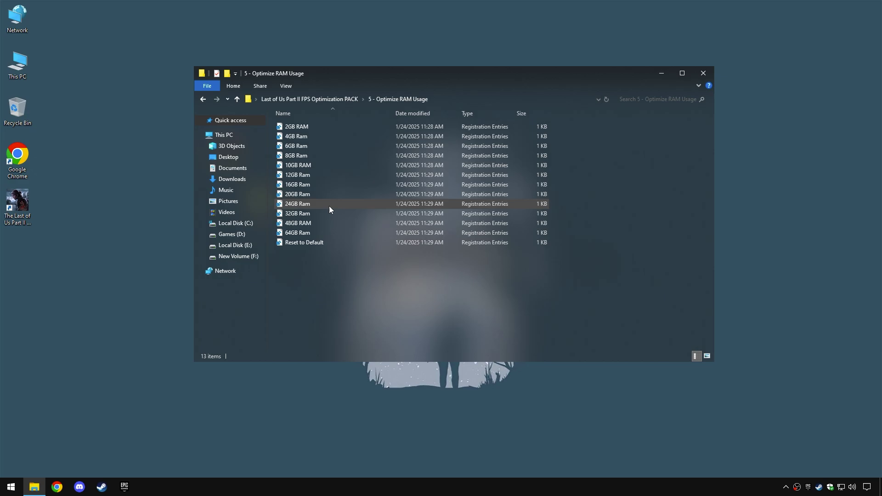
- Merge the 32GB Ram registry file and confirm the success message
{"action": "right_click", "coordinate": [289, 214]}
{"action": "left_click", "coordinate": [307, 222]}
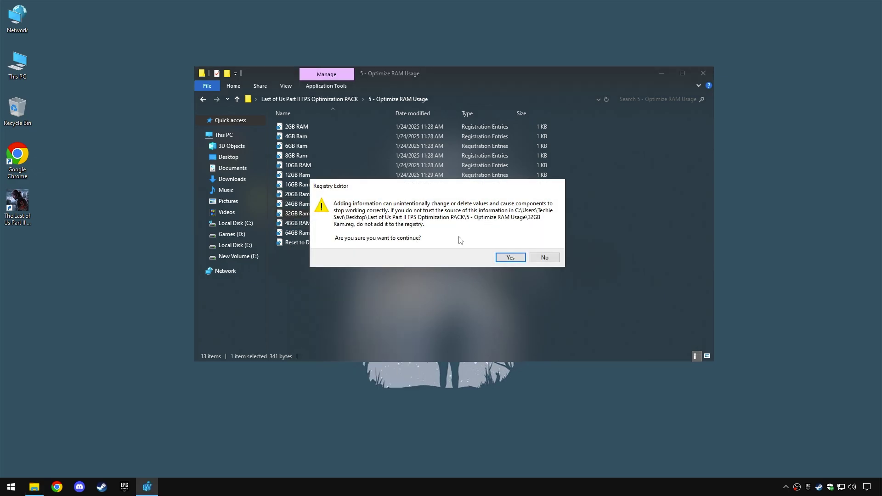
{"action": "left_click", "coordinate": [511, 257]}
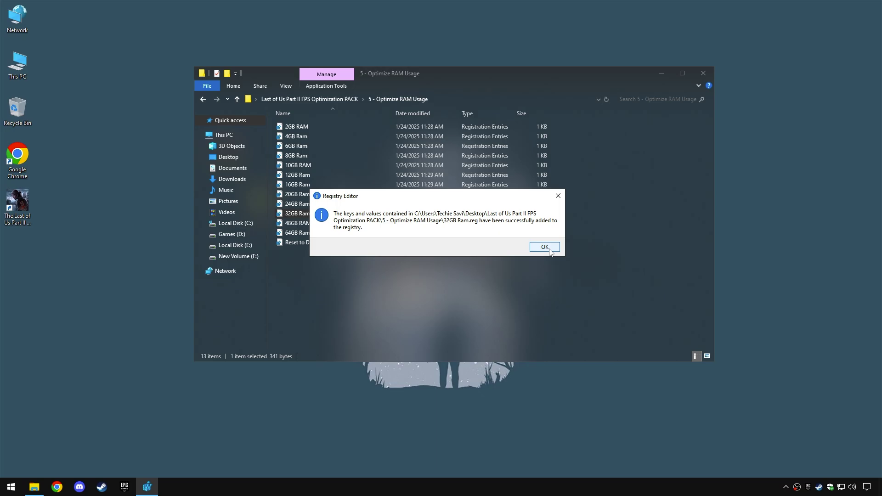
{"action": "left_click", "coordinate": [551, 253]}
- Launch MSI Mode Utility 3.0 from the 6 - Programs folder as administrator
{"action": "left_click", "coordinate": [337, 99]}
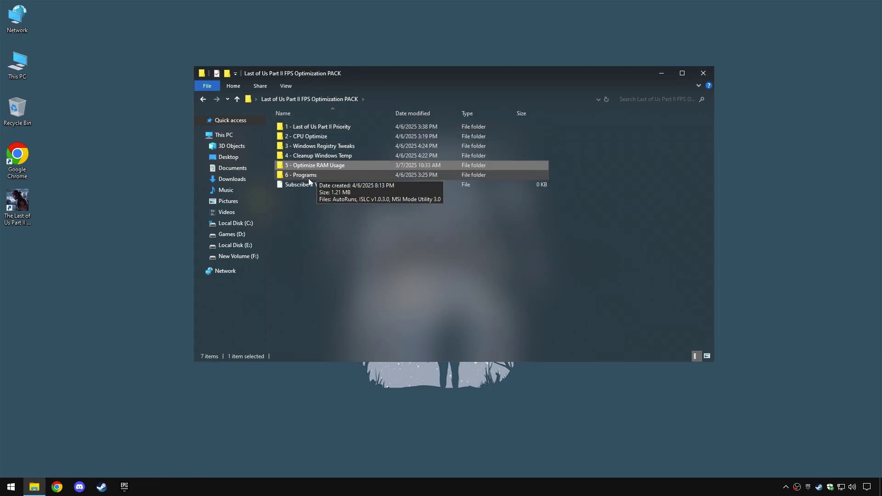
{"action": "double_click", "coordinate": [317, 175]}
{"action": "left_click_drag", "start_coordinate": [310, 167], "coordinate": [324, 131]}
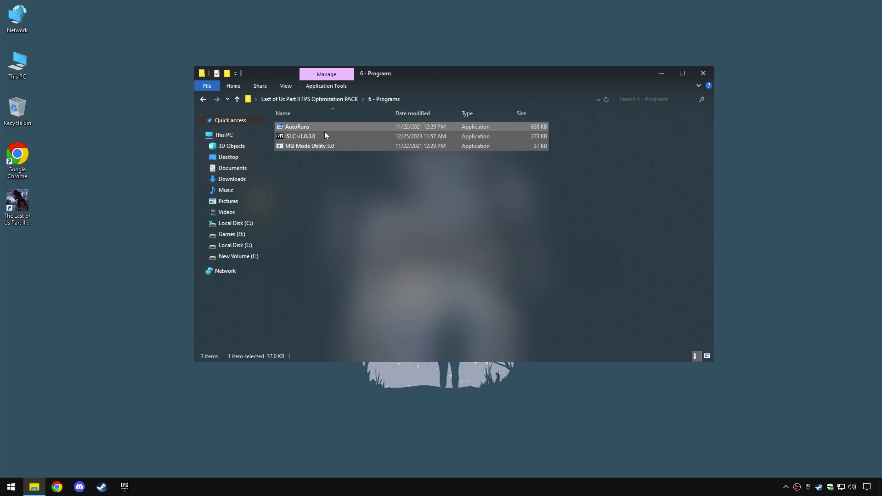
{"action": "left_click", "coordinate": [314, 157]}
{"action": "right_click", "coordinate": [313, 146]}
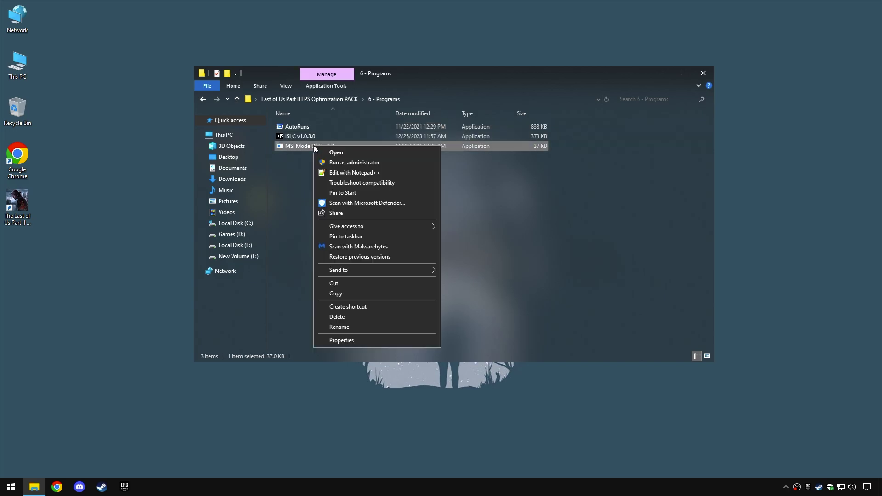
{"action": "left_click", "coordinate": [352, 163]}
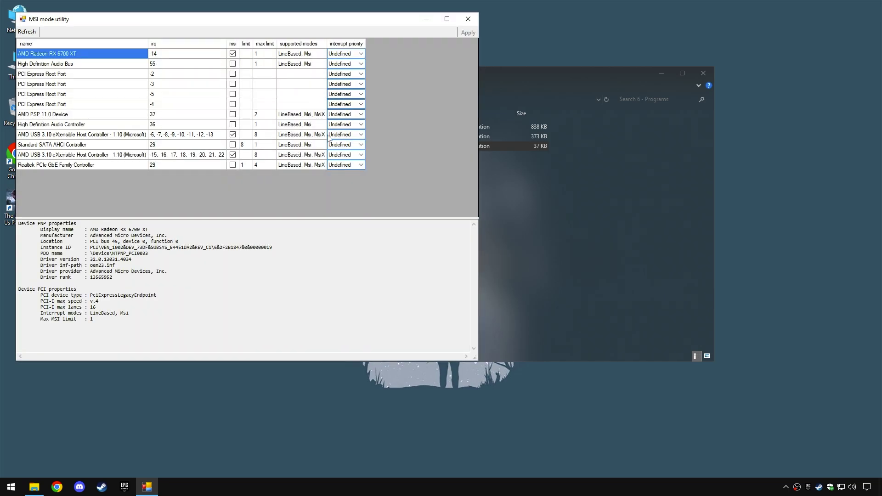
- Set the Radeon RX 6700 XT interrupt priority to High
{"action": "left_click_drag", "start_coordinate": [247, 24], "coordinate": [465, 61]}
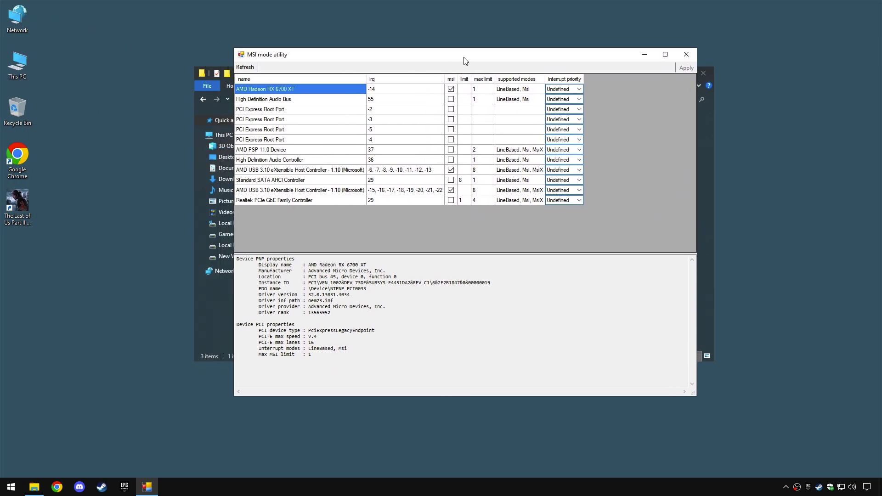
{"action": "mouse_move", "coordinate": [234, 47]}
{"action": "left_mouse_down"}
{"action": "mouse_move", "coordinate": [157, 47]}
{"action": "mouse_move", "coordinate": [231, 59]}
{"action": "left_mouse_up"}
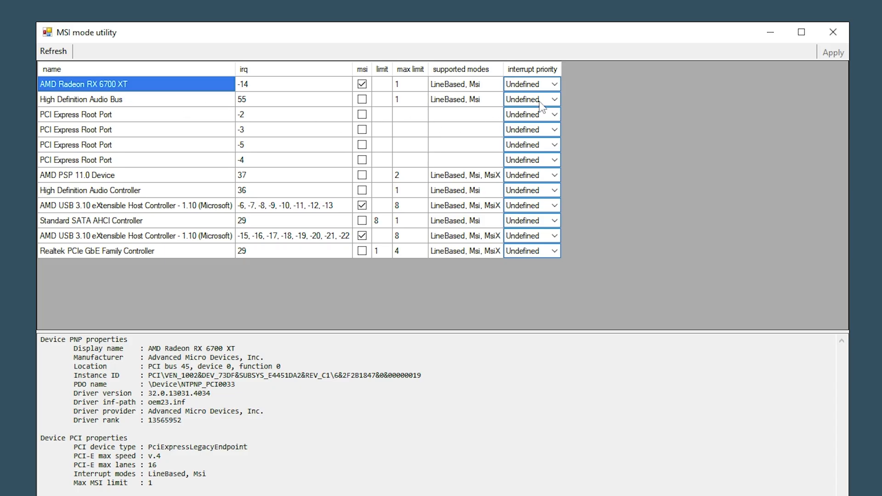
{"action": "left_click", "coordinate": [552, 84]}
{"action": "left_click", "coordinate": [542, 127]}
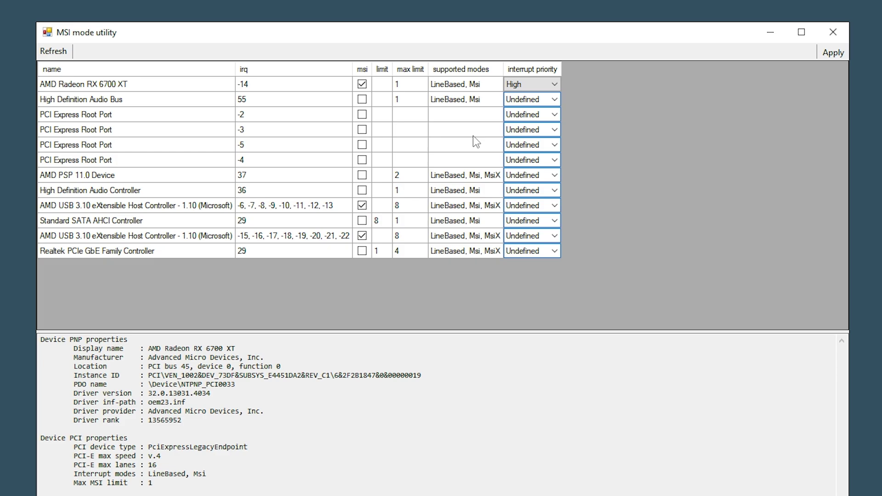
- Set both AMD USB 3.10 host controllers to High priority and close the utility
{"action": "left_click", "coordinate": [173, 207]}
{"action": "left_click", "coordinate": [552, 205]}
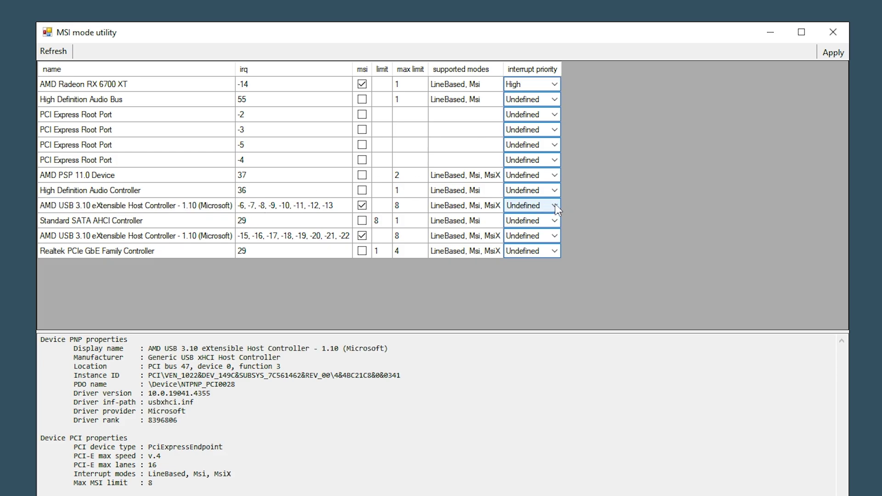
{"action": "left_click", "coordinate": [552, 206]}
{"action": "left_click", "coordinate": [528, 246]}
{"action": "left_click", "coordinate": [160, 237]}
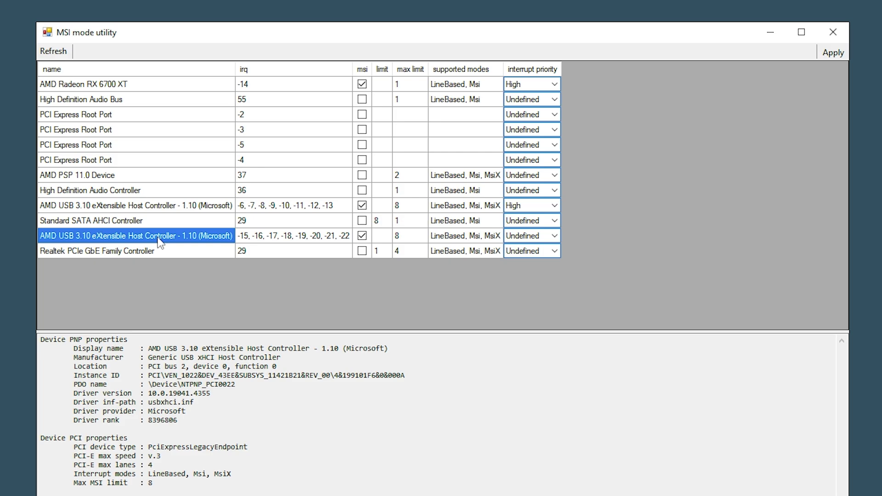
{"action": "left_click", "coordinate": [544, 239]}
{"action": "left_click", "coordinate": [544, 238]}
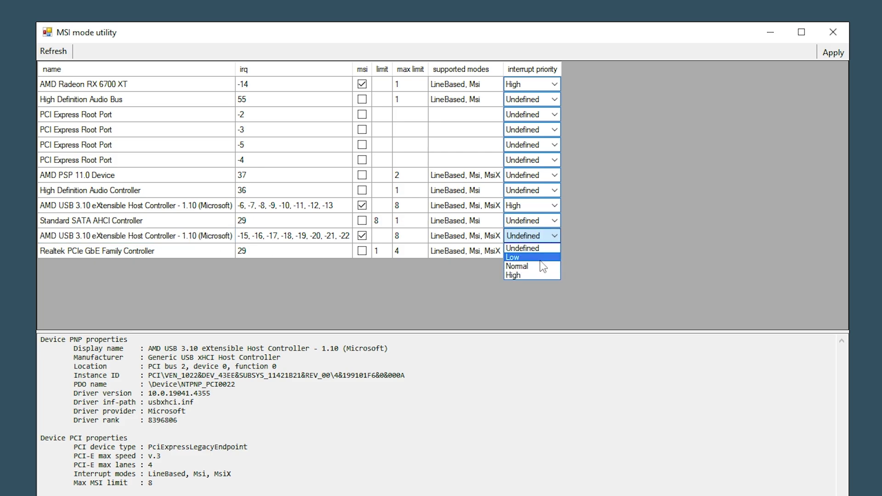
{"action": "left_click", "coordinate": [533, 275]}
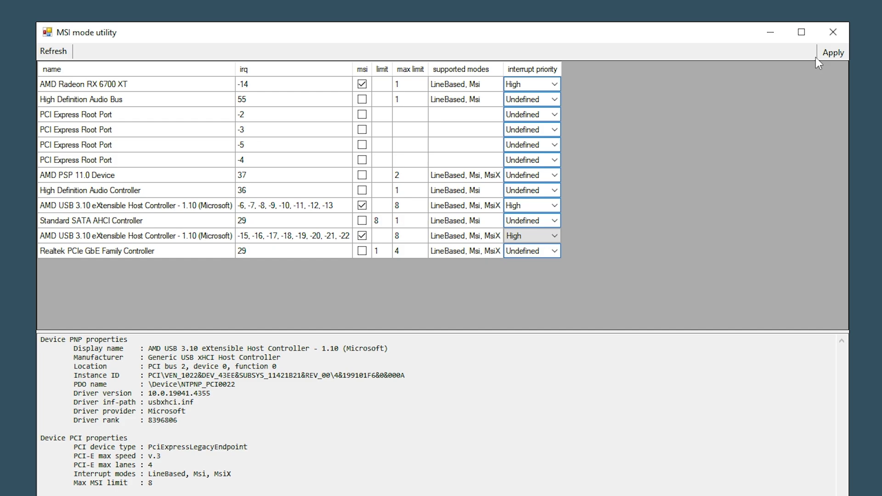
{"action": "left_click", "coordinate": [833, 32]}
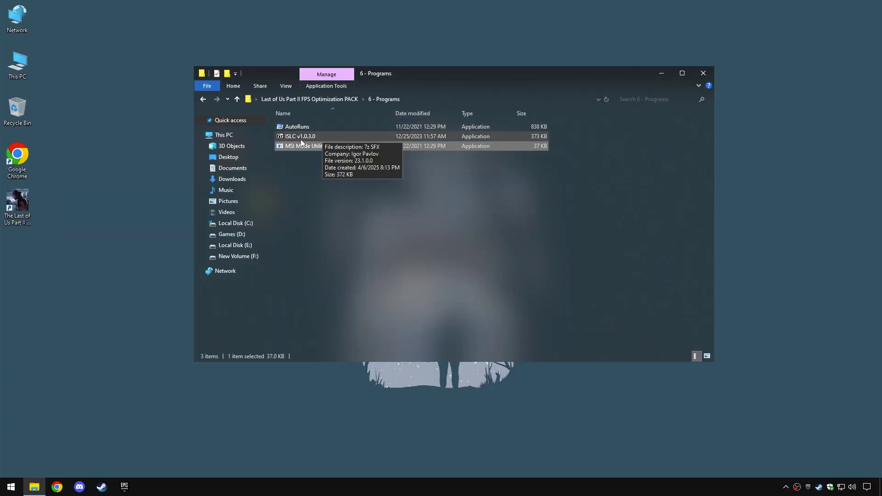
- Launch Autoruns and show only the Logon startup entries
{"action": "left_click", "coordinate": [298, 127]}
{"action": "right_click", "coordinate": [299, 127]}
{"action": "left_click", "coordinate": [323, 142]}
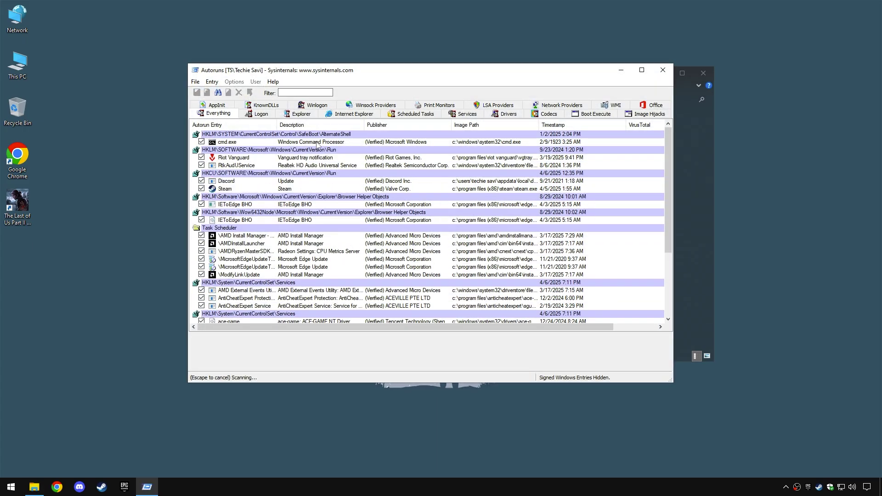
{"action": "left_click_drag", "start_coordinate": [186, 61], "coordinate": [243, 74]}
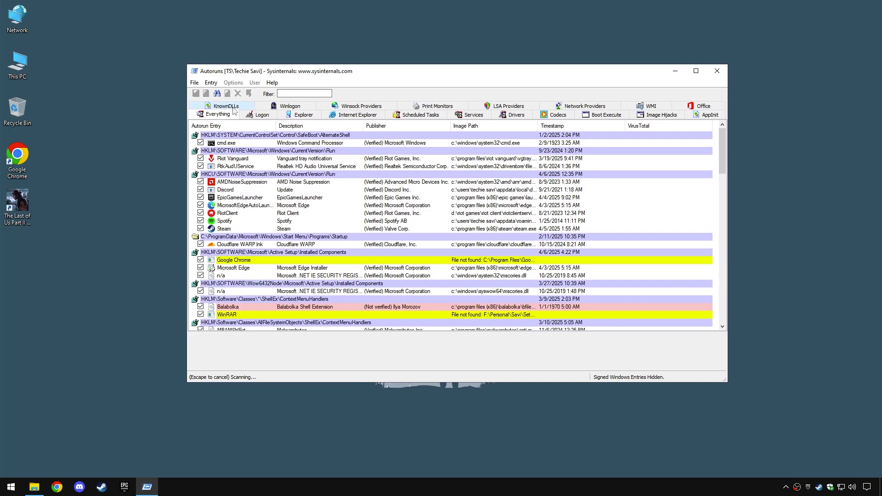
{"action": "left_click", "coordinate": [261, 115]}
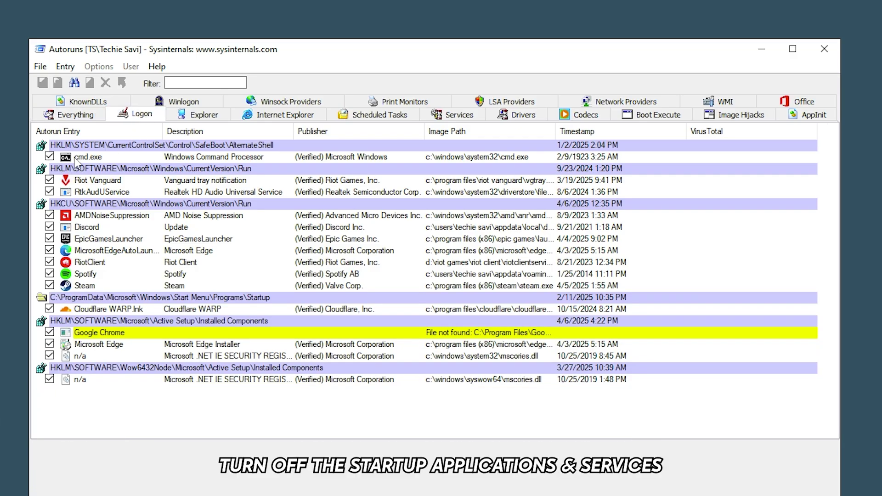
- Disable EpicGamesLauncher, MicrosoftEdgeAutoLaunch, Spotify, Google Chrome and Microsoft Edge logon entries
{"action": "left_click", "coordinate": [49, 238]}
{"action": "left_click", "coordinate": [49, 250]}
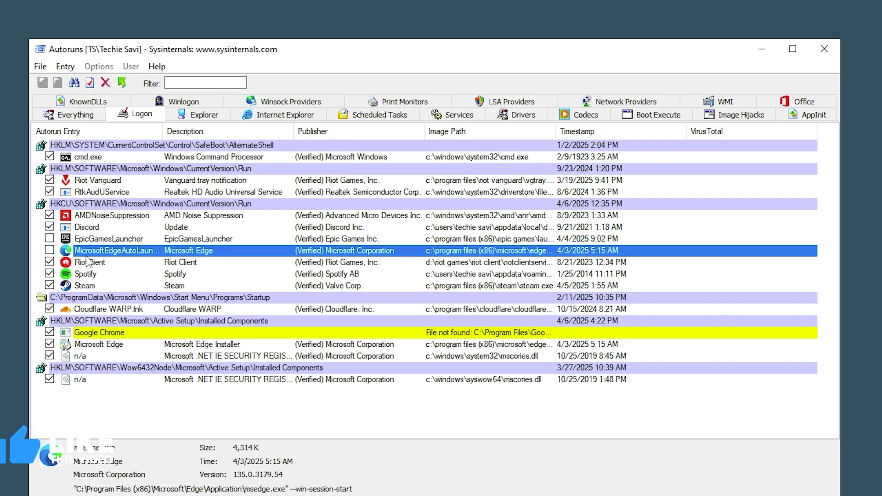
{"action": "left_click", "coordinate": [49, 274]}
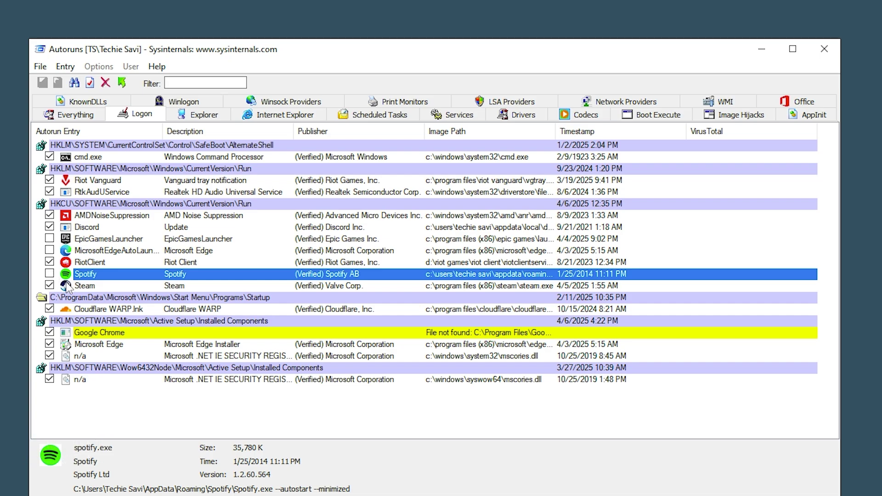
{"action": "left_click", "coordinate": [49, 333]}
{"action": "left_click", "coordinate": [49, 344]}
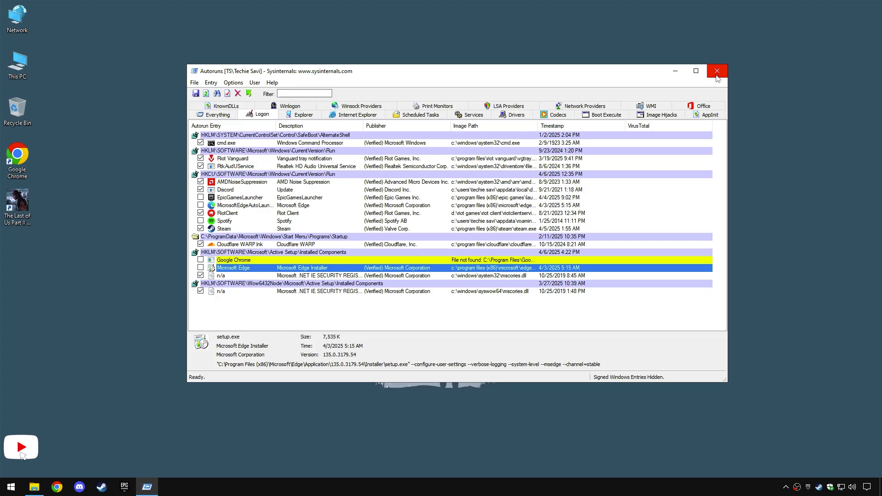
- Extract the ISLC v1.0.3.0 archive to the Desktop with 7-Zip
{"action": "left_click", "coordinate": [824, 48]}
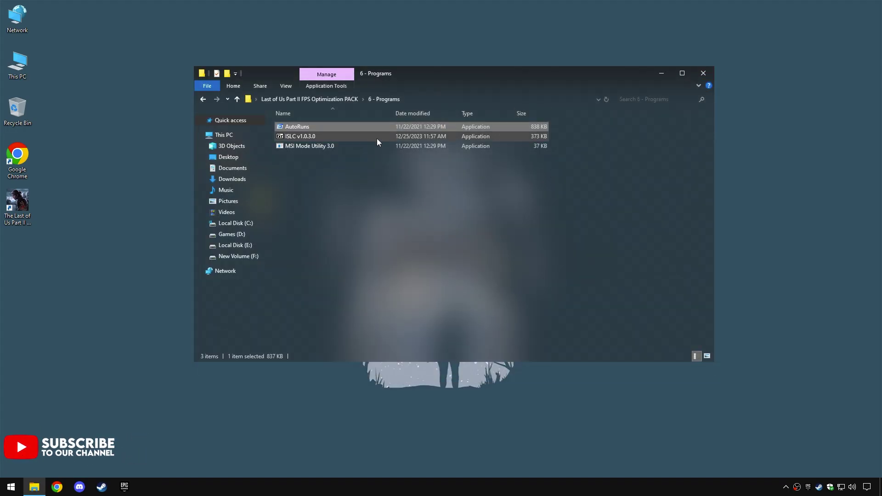
{"action": "right_click", "coordinate": [299, 137]}
{"action": "left_click", "coordinate": [332, 152]}
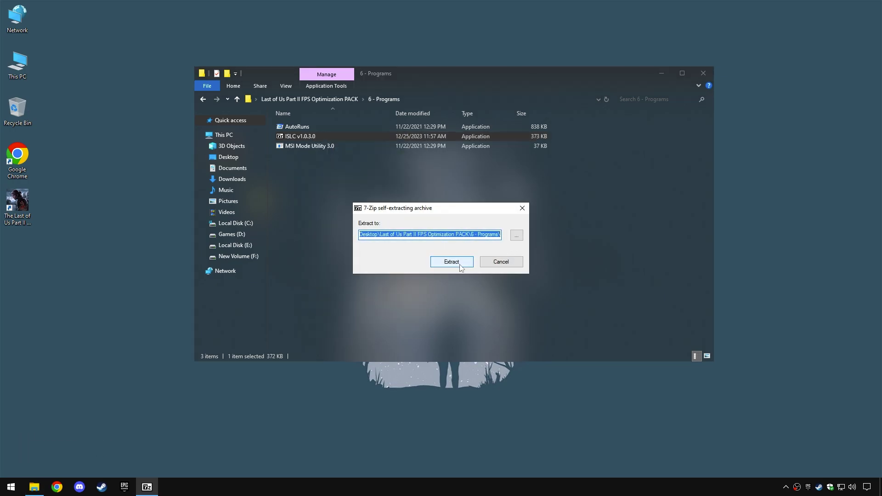
{"action": "left_click", "coordinate": [516, 236]}
{"action": "left_click", "coordinate": [403, 211]}
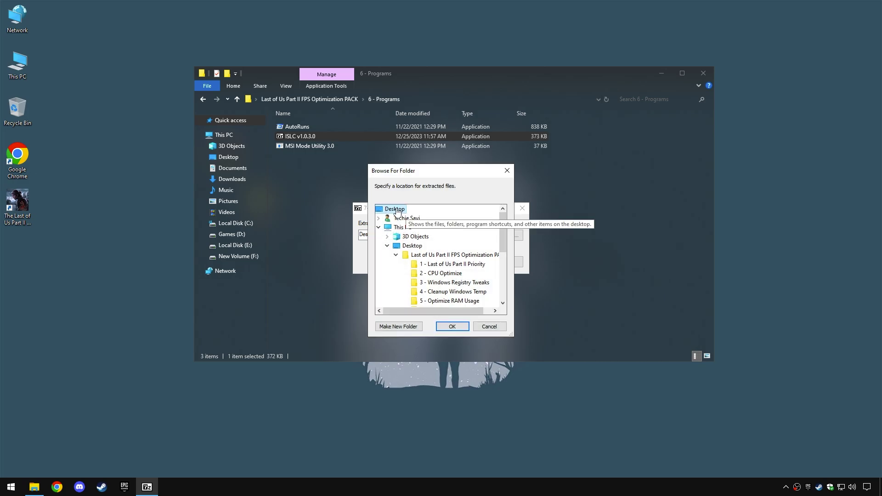
{"action": "left_click", "coordinate": [451, 326]}
{"action": "left_click", "coordinate": [455, 263]}
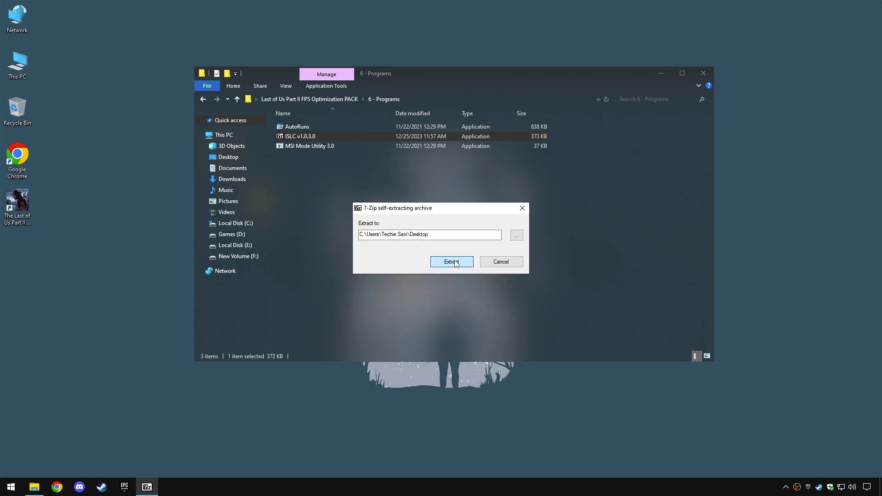
- Close the pack folder and open the extracted ISLC v1.0.3.0 folder on the desktop
{"action": "left_click", "coordinate": [309, 99]}
{"action": "left_click", "coordinate": [334, 186]}
{"action": "left_click_drag", "start_coordinate": [315, 211], "coordinate": [350, 125]}
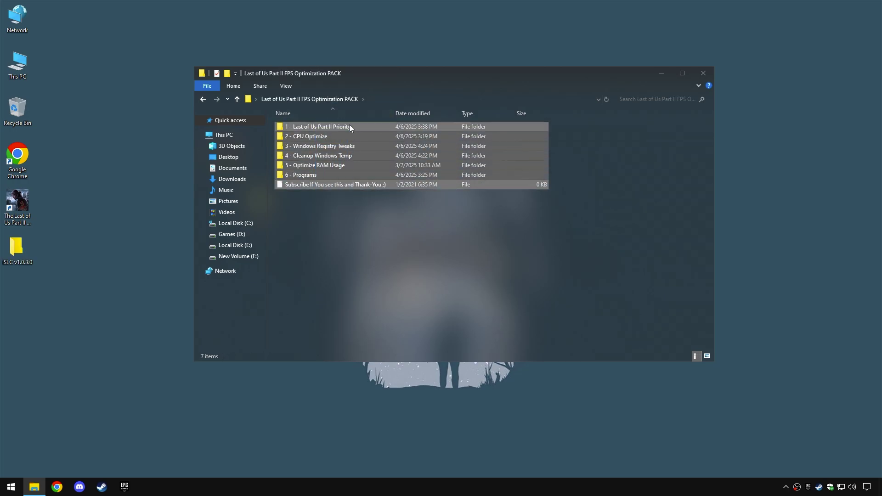
{"action": "left_click", "coordinate": [703, 73]}
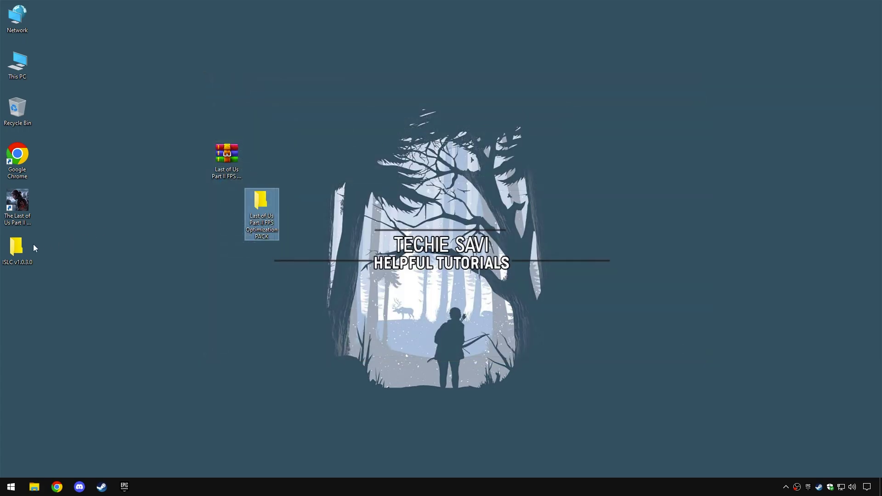
{"action": "left_click_drag", "start_coordinate": [27, 248], "coordinate": [258, 160]}
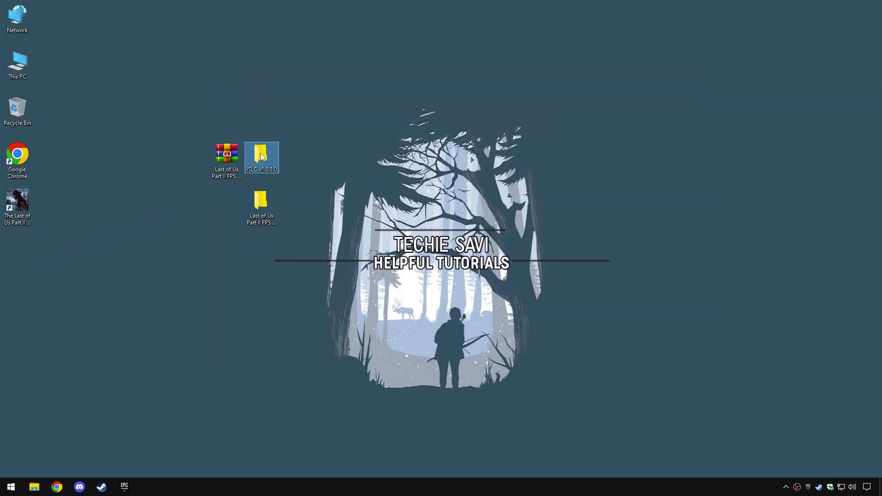
{"action": "double_click", "coordinate": [262, 157]}
{"action": "left_click_drag", "start_coordinate": [322, 177], "coordinate": [335, 138]}
{"action": "left_click", "coordinate": [352, 194]}
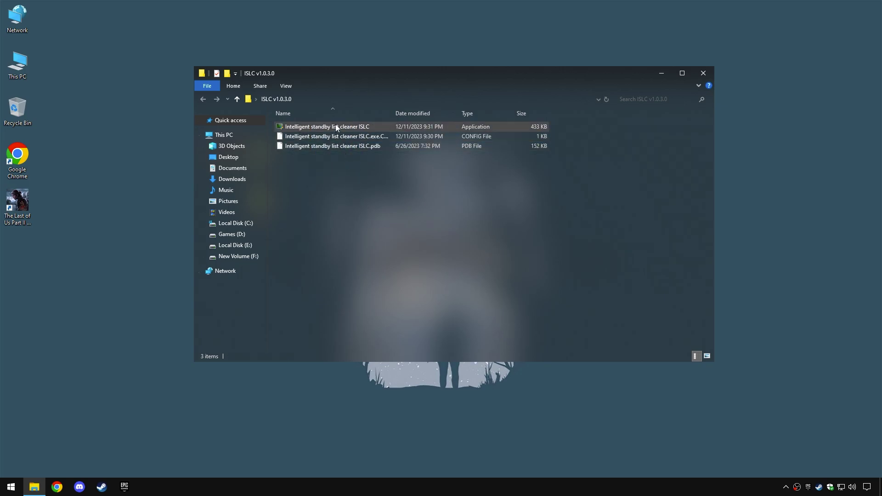
{"action": "right_click", "coordinate": [336, 126]}
- Launch ISLC with list size 1024, free memory 16000 MB and 1000 ms polling rate
{"action": "left_click", "coordinate": [354, 142]}
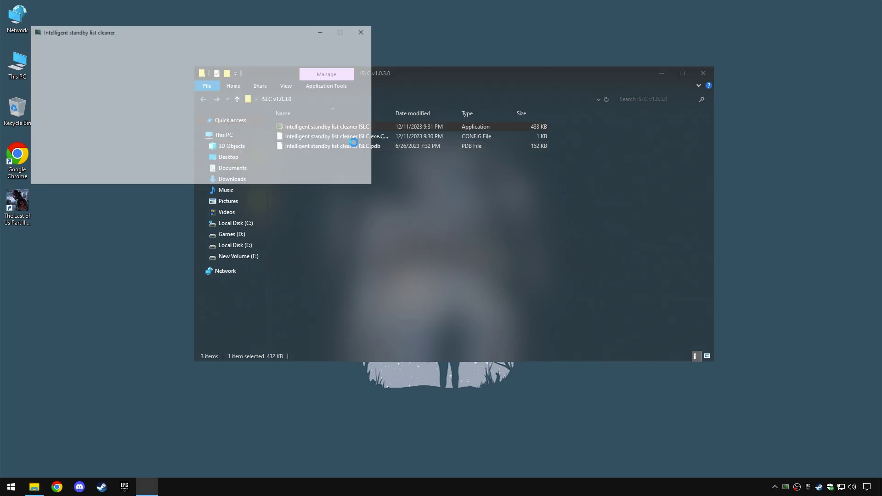
{"action": "left_click_drag", "start_coordinate": [198, 33], "coordinate": [442, 149]}
{"action": "left_click_drag", "start_coordinate": [339, 277], "coordinate": [300, 287]}
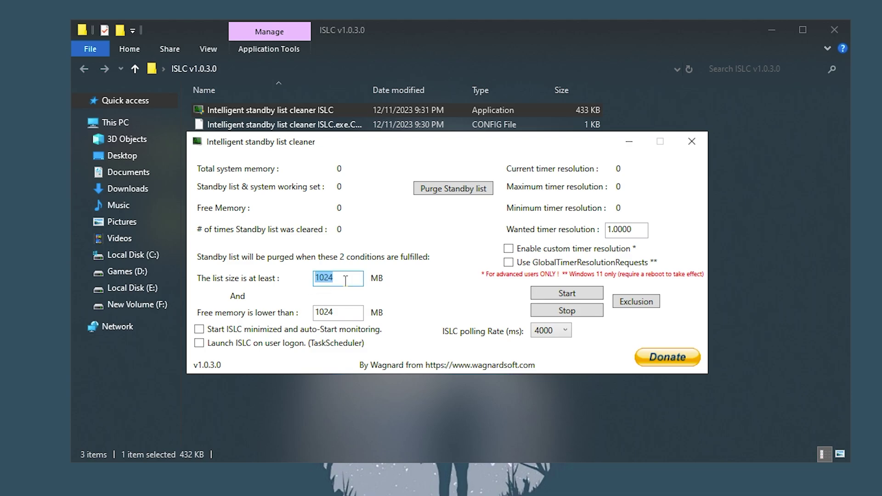
{"action": "left_click", "coordinate": [199, 329]}
{"action": "left_click_drag", "start_coordinate": [357, 312], "coordinate": [260, 318]}
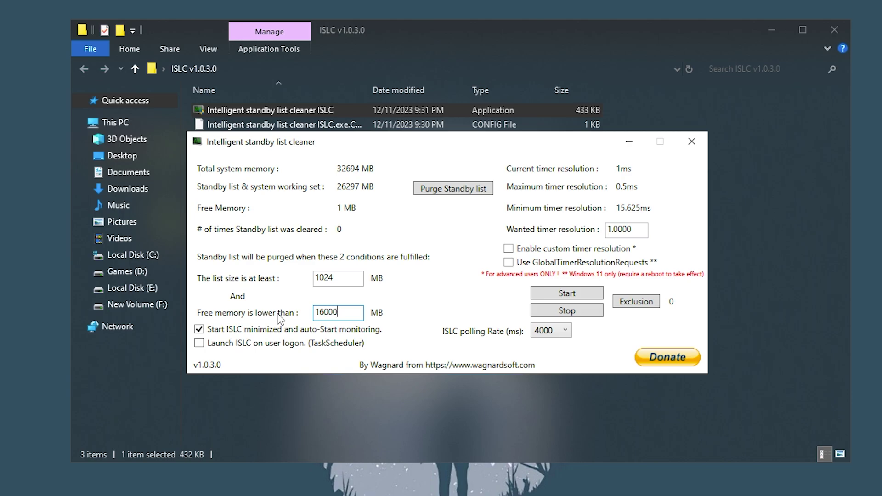
{"action": "left_click_drag", "start_coordinate": [357, 317], "coordinate": [287, 324]}
{"action": "left_click", "coordinate": [353, 316]}
{"action": "left_click", "coordinate": [557, 340]}
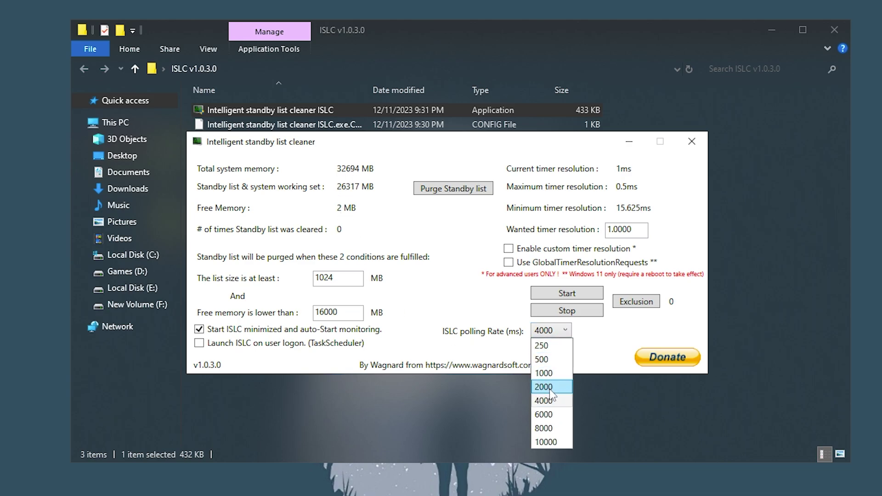
{"action": "left_click", "coordinate": [548, 374]}
- Enable custom timer resolution 0.5000, start ISLC, and minimize it to the tray
{"action": "left_click_drag", "start_coordinate": [639, 231], "coordinate": [511, 231]}
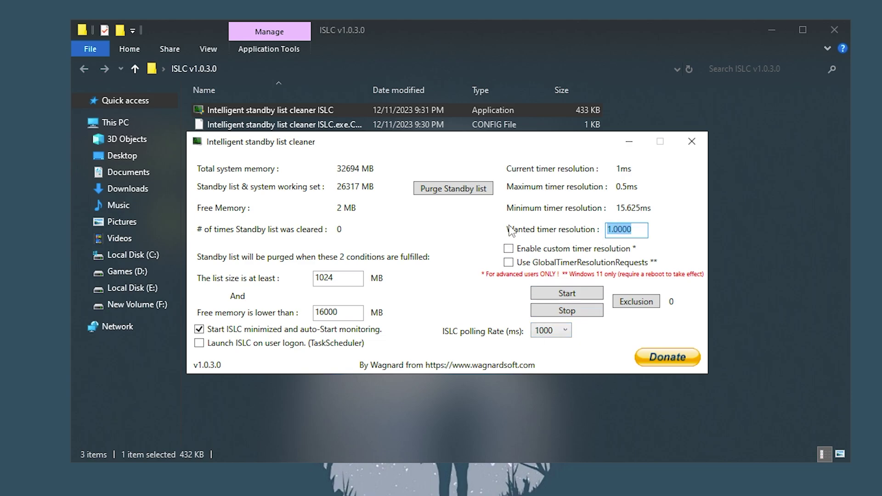
{"action": "left_click", "coordinate": [509, 249]}
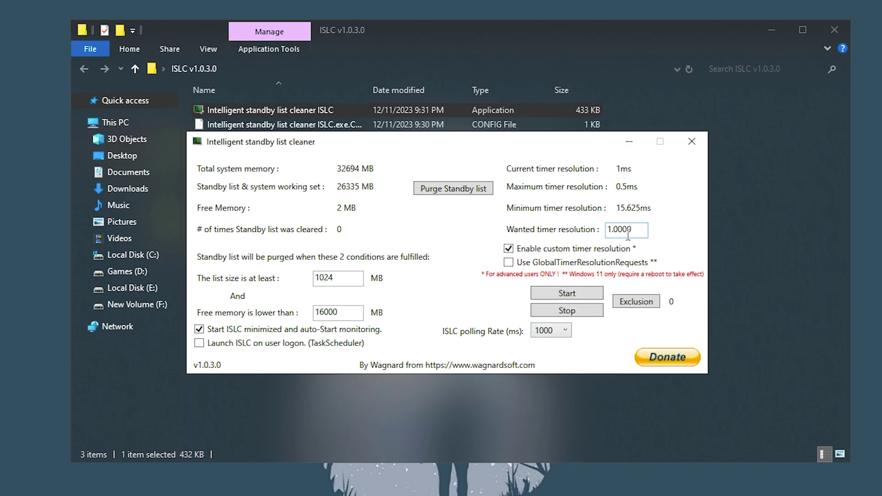
{"action": "left_click_drag", "start_coordinate": [629, 235], "coordinate": [554, 234]}
{"action": "type", "text": "0"}
{"action": "left_click_drag", "start_coordinate": [640, 230], "coordinate": [566, 235]}
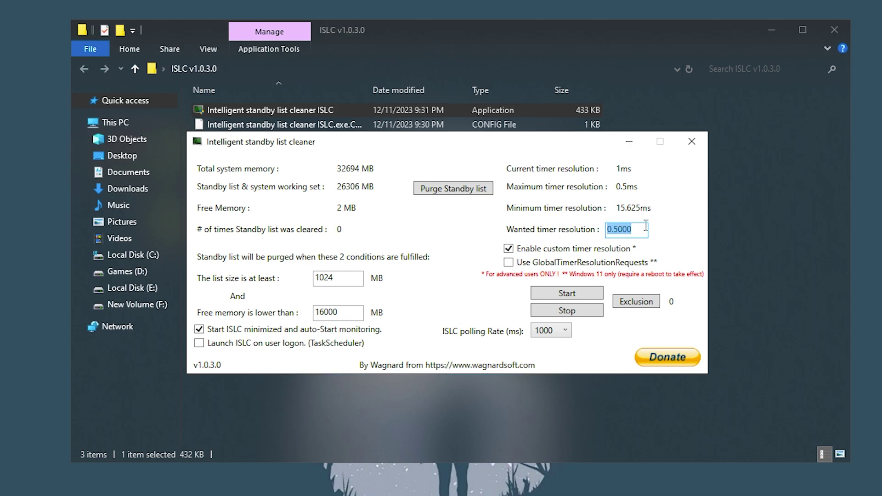
{"action": "left_click_drag", "start_coordinate": [340, 315], "coordinate": [304, 317]}
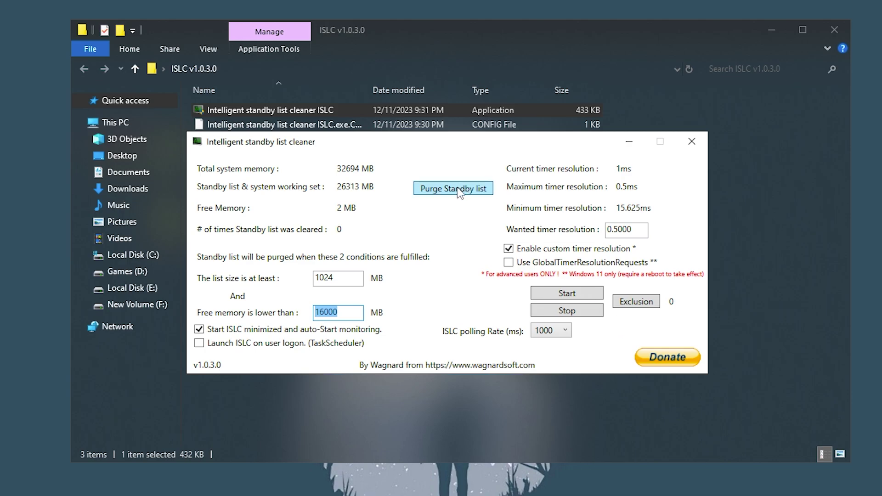
{"action": "left_click", "coordinate": [574, 296]}
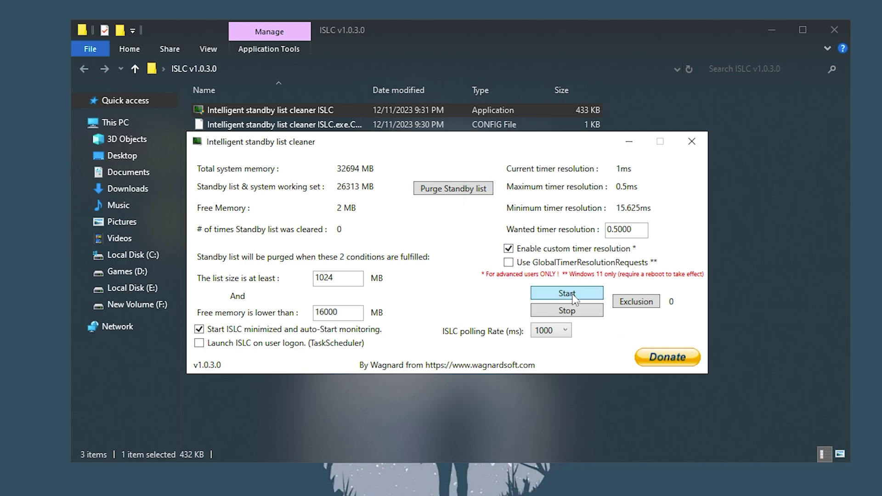
{"action": "left_click", "coordinate": [449, 194]}
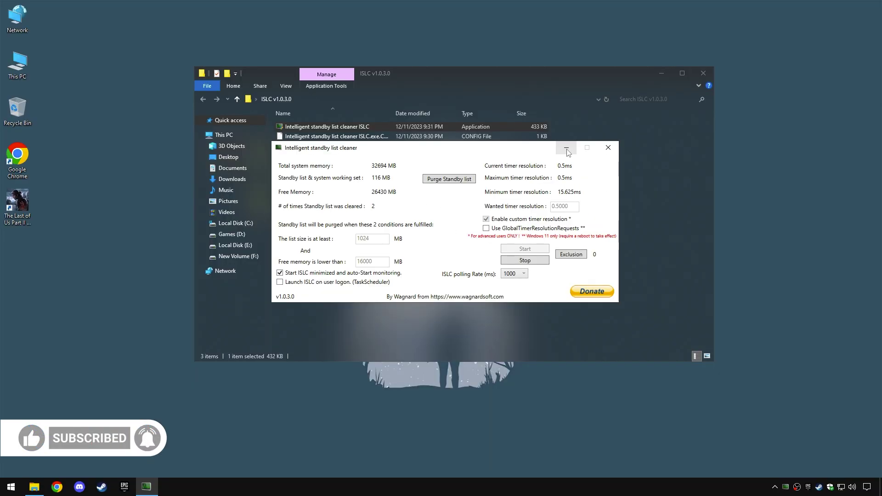
{"action": "left_click", "coordinate": [630, 142]}
{"action": "left_click_drag", "start_coordinate": [374, 183], "coordinate": [413, 183]}
- Close the ISLC folder and go to the game's Options > Display settings
{"action": "left_click", "coordinate": [701, 78]}
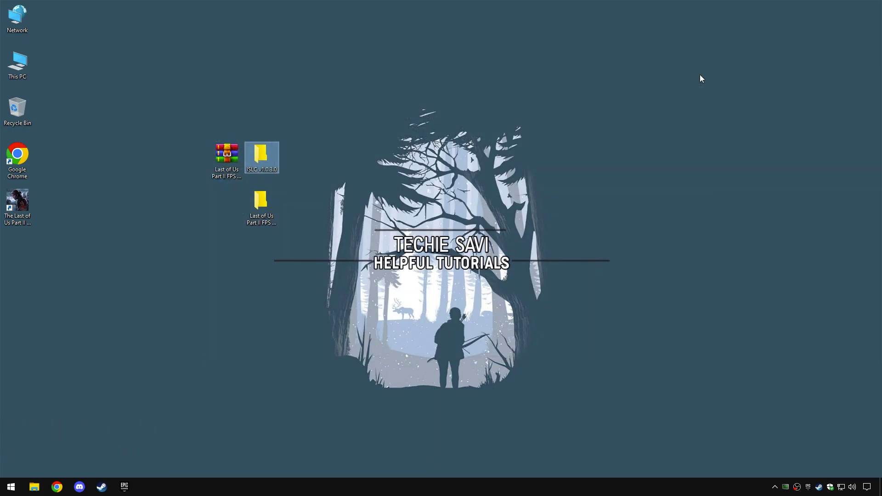
{"action": "left_click", "coordinate": [426, 251]}
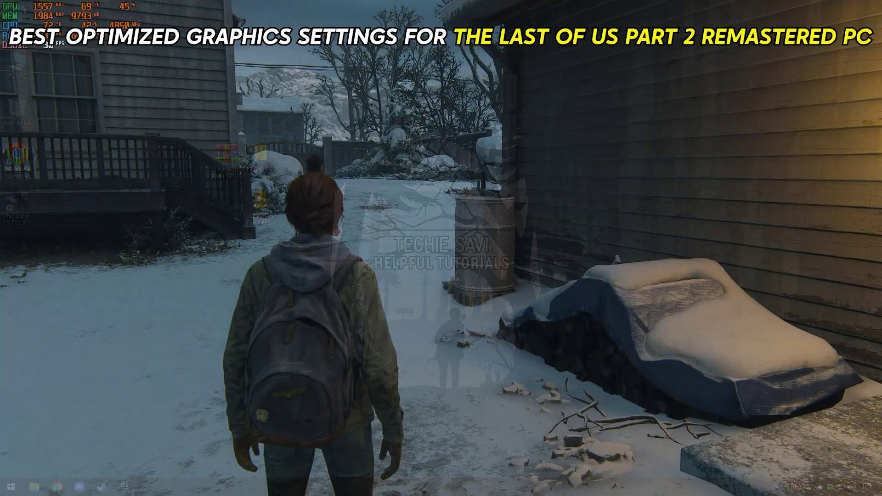
{"action": "key", "text": "Escape"}
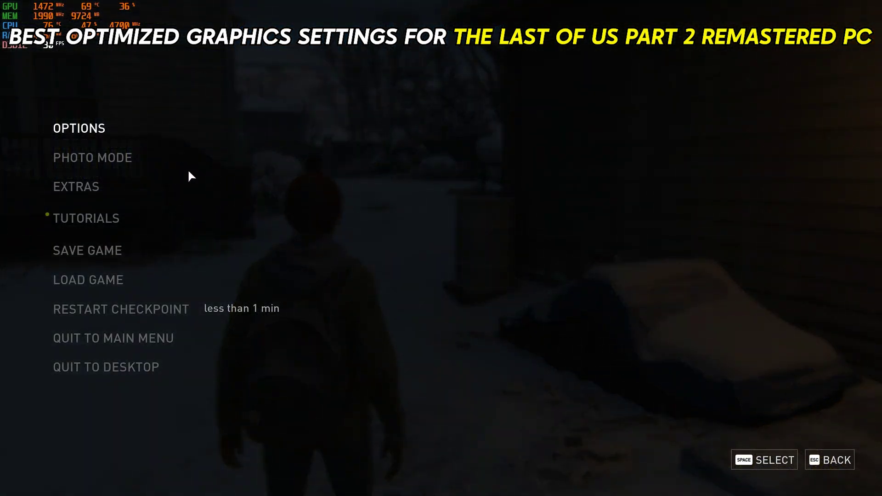
{"action": "left_click", "coordinate": [85, 128]}
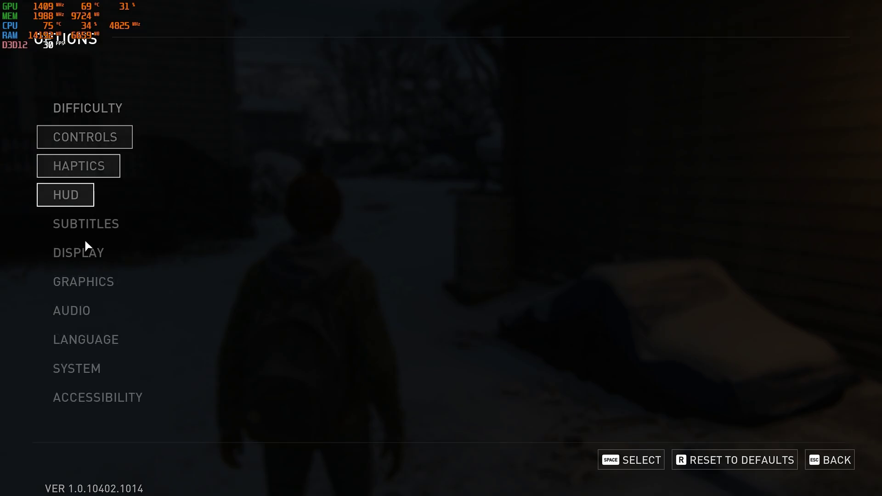
{"action": "left_click", "coordinate": [69, 253]}
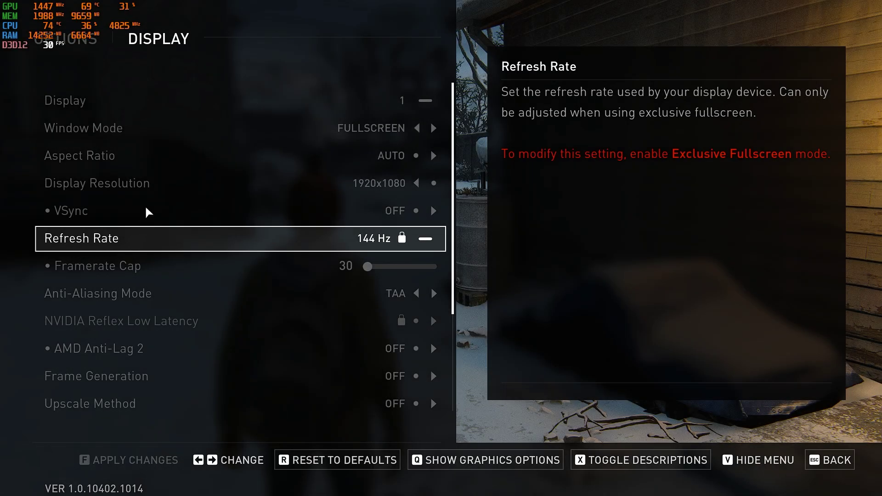
- Keep fullscreen and VSync off, and raise the framerate cap to 360
{"action": "left_click", "coordinate": [380, 131]}
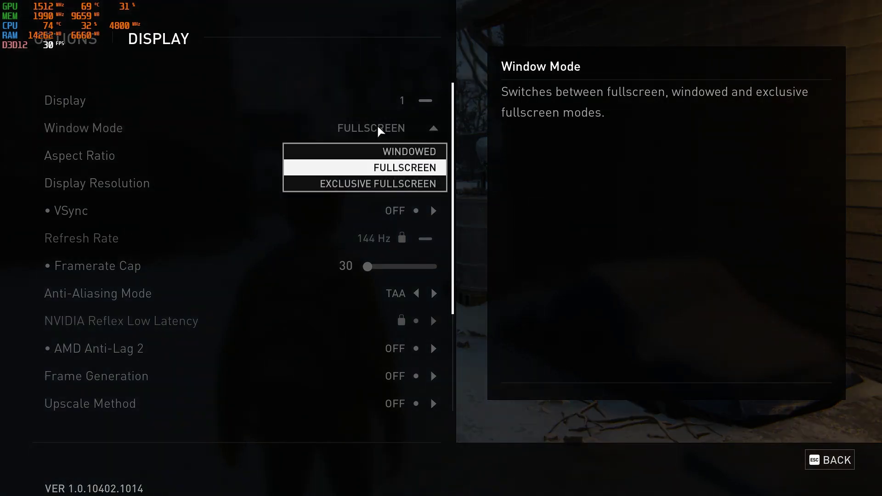
{"action": "left_click", "coordinate": [393, 165]}
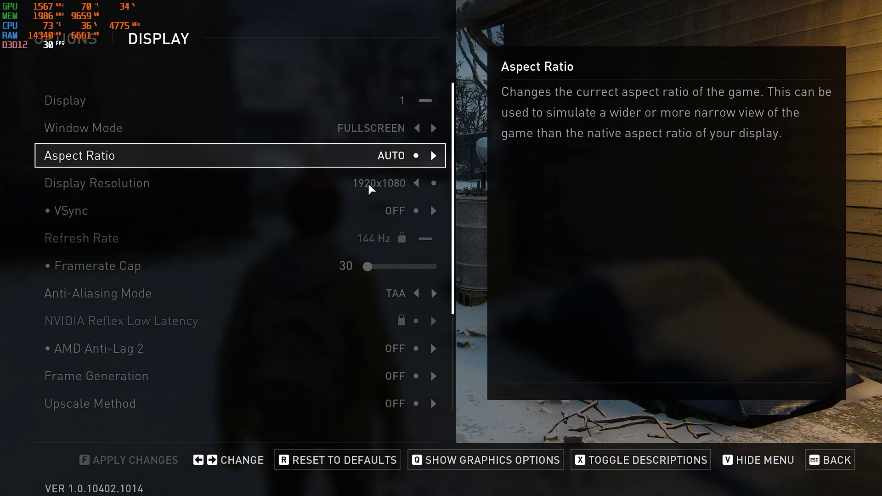
{"action": "left_click", "coordinate": [405, 224]}
{"action": "left_click", "coordinate": [406, 234]}
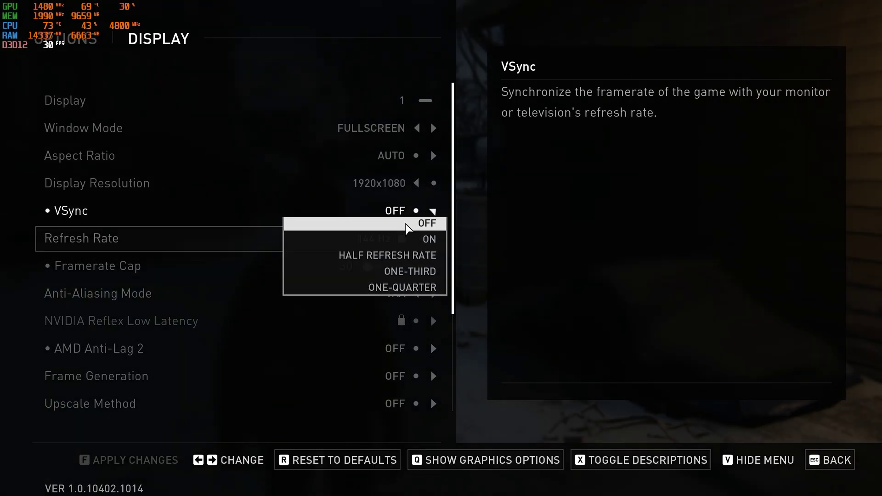
{"action": "left_click_drag", "start_coordinate": [368, 267], "coordinate": [459, 275]}
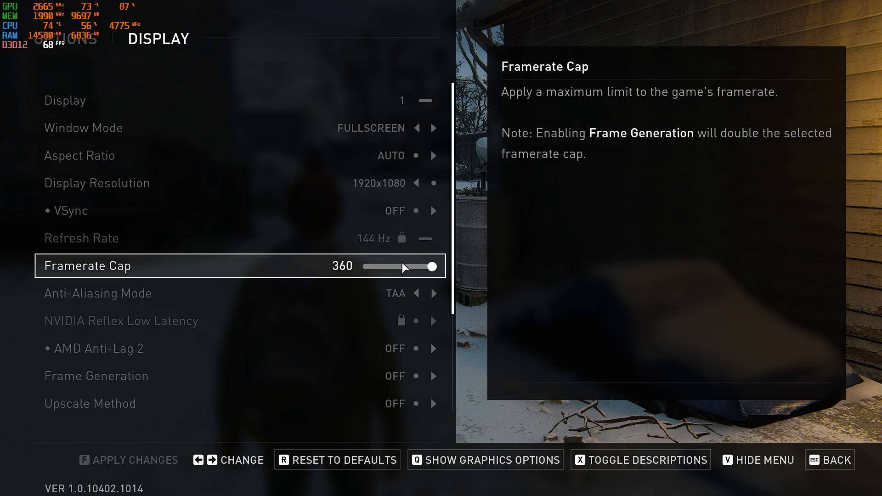
- Set anti-aliasing to FSR 3.1.0 Native AA, Anti-Lag 2 on, FSR Frame Generation
{"action": "left_click", "coordinate": [372, 298]}
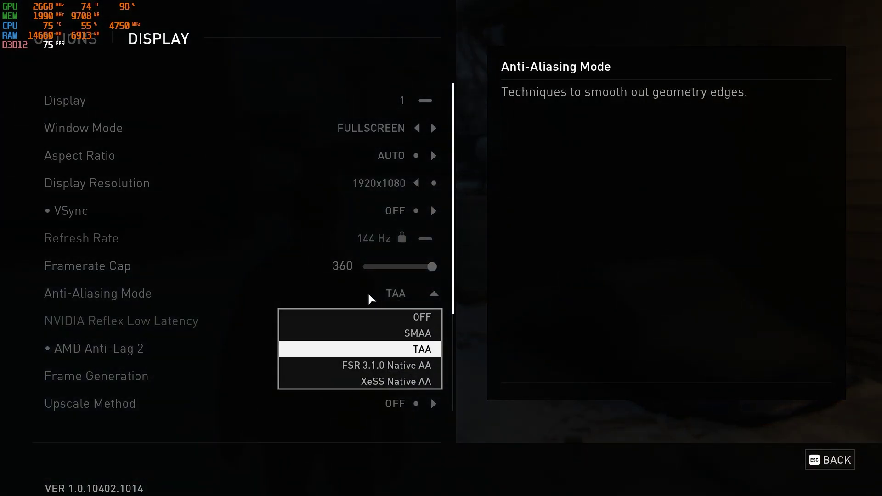
{"action": "left_click", "coordinate": [375, 366]}
{"action": "left_click", "coordinate": [380, 299]}
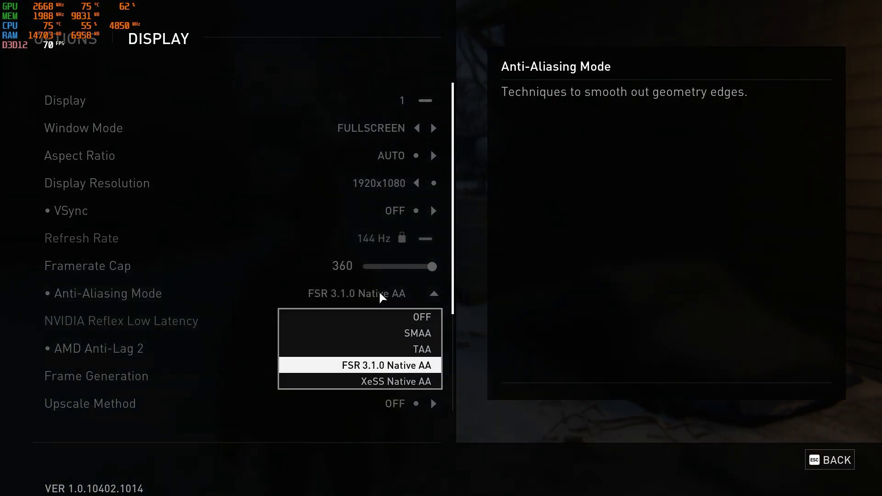
{"action": "left_click", "coordinate": [381, 366]}
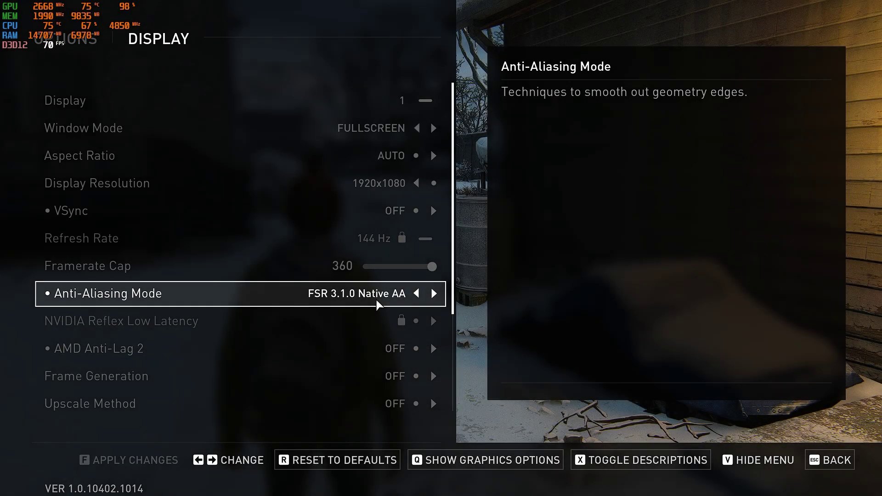
{"action": "scroll", "coordinate": [377, 305], "scroll_direction": "down", "scroll_amount": 2}
{"action": "left_click", "coordinate": [376, 304]}
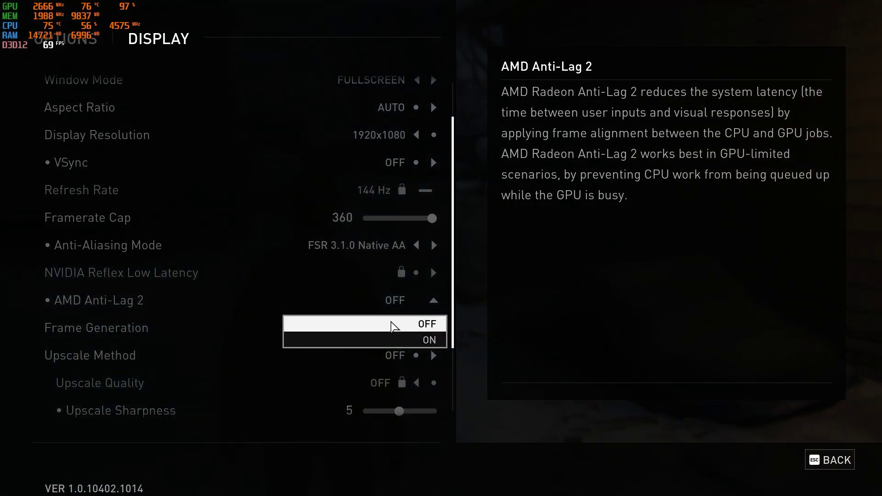
{"action": "left_click", "coordinate": [415, 340]}
{"action": "left_click", "coordinate": [391, 338]}
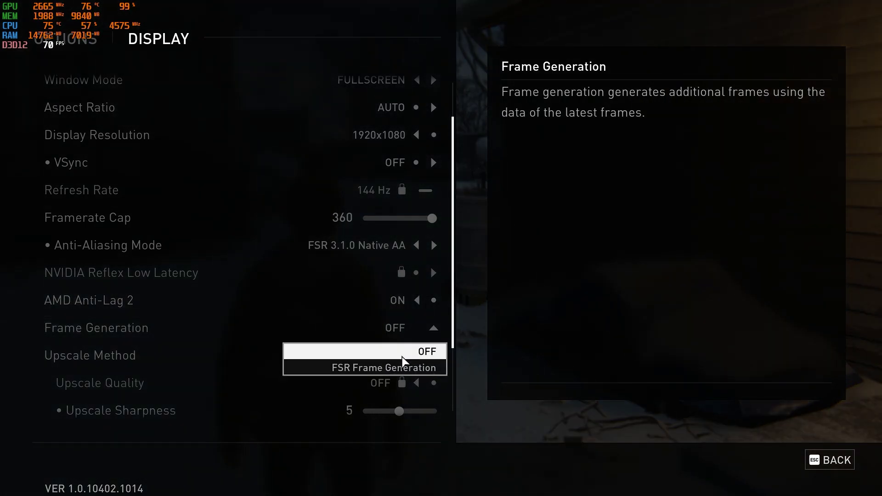
{"action": "left_click", "coordinate": [407, 368]}
- Use FSR 3.1.0 Quality upscaling, sharpness 5, dynamic resolution off, pillarboxes on
{"action": "scroll", "coordinate": [358, 317], "scroll_direction": "down", "scroll_amount": 2}
{"action": "left_click", "coordinate": [386, 306]}
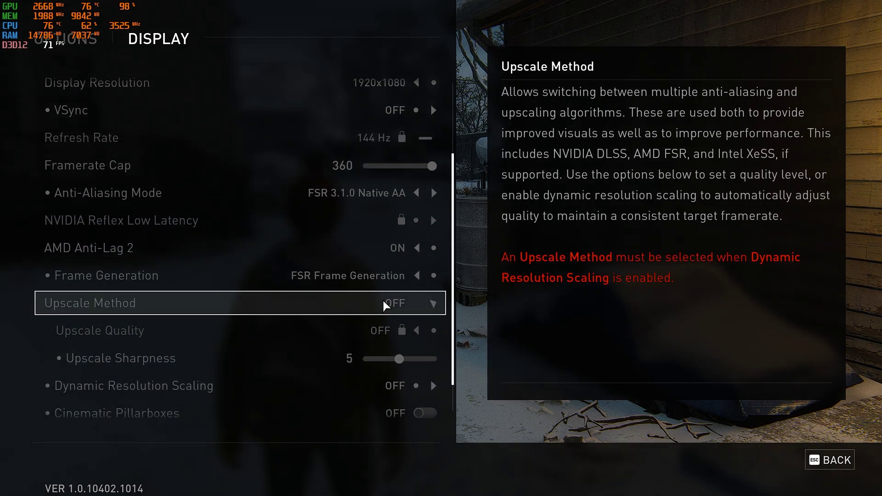
{"action": "left_click", "coordinate": [400, 345]}
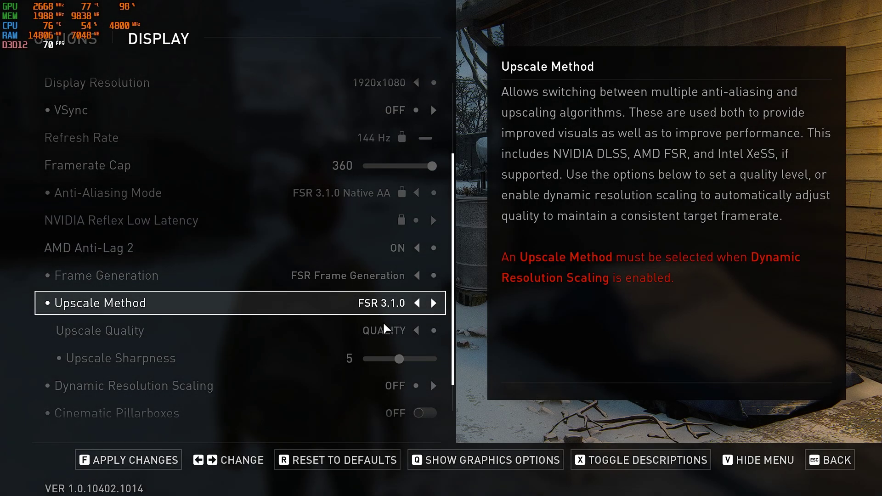
{"action": "left_click", "coordinate": [396, 331]}
{"action": "left_click", "coordinate": [421, 402]}
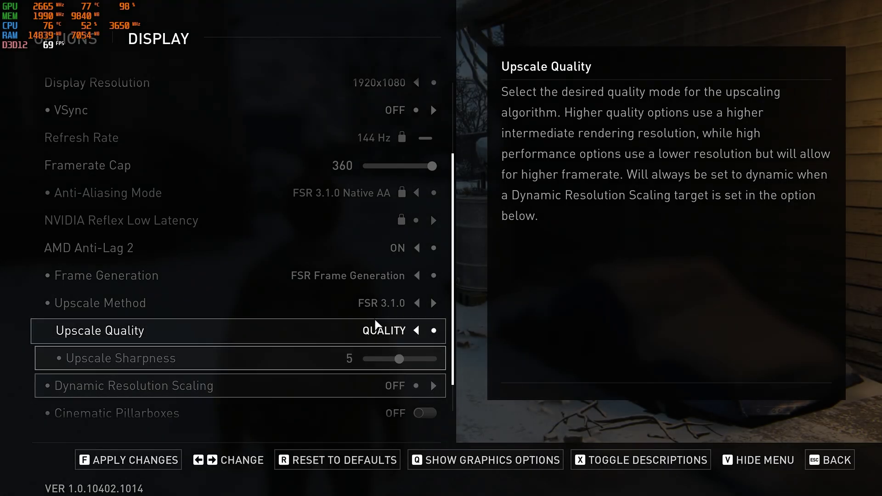
{"action": "scroll", "coordinate": [398, 324], "scroll_direction": "down", "scroll_amount": 1}
{"action": "left_click_drag", "start_coordinate": [384, 326], "coordinate": [399, 326]}
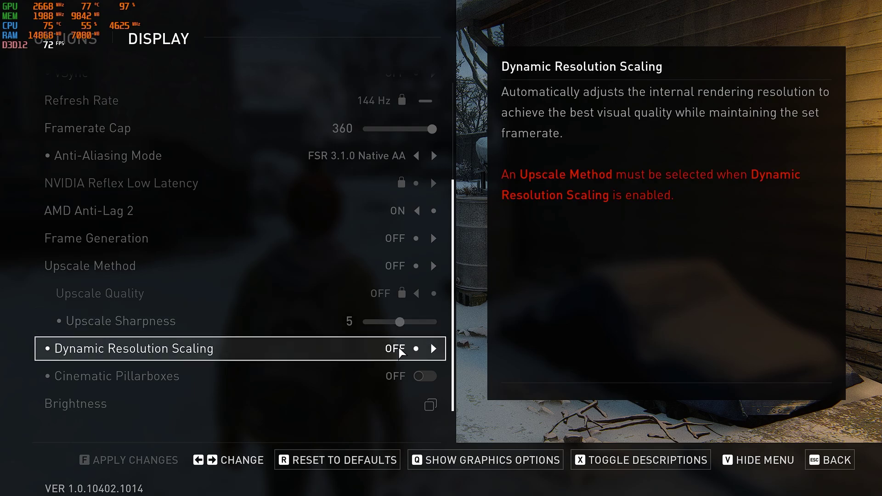
{"action": "left_click", "coordinate": [399, 348]}
{"action": "left_click", "coordinate": [408, 230]}
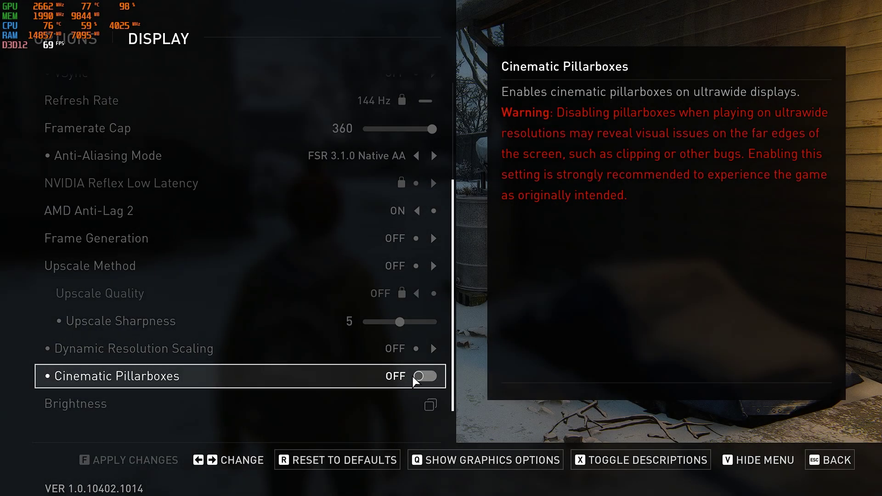
{"action": "left_click", "coordinate": [419, 376]}
{"action": "key", "text": "Escape"}
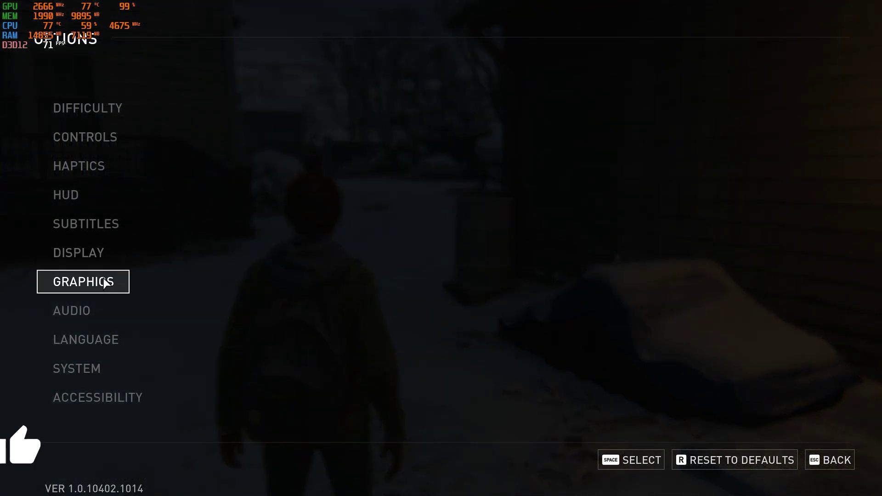
- In Graphics, review the detail and texture groups and set Texture Filtering to 2x Anisotropic
{"action": "left_click", "coordinate": [100, 283]}
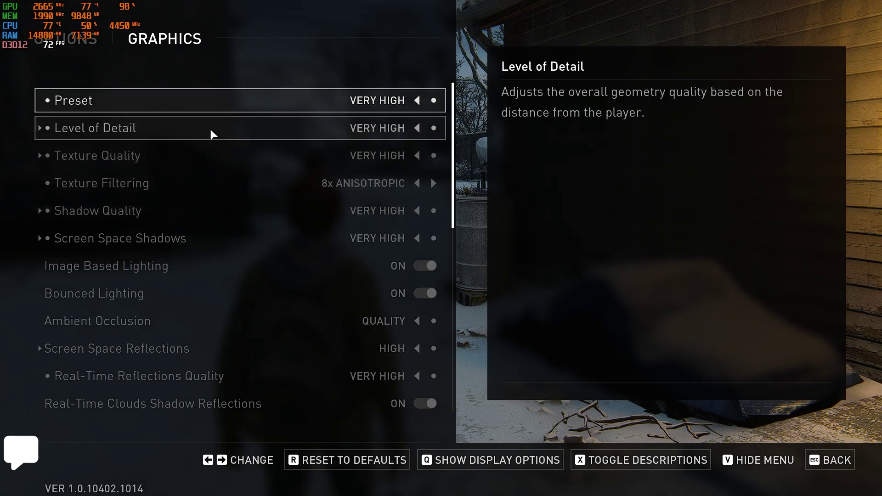
{"action": "left_click", "coordinate": [271, 133]}
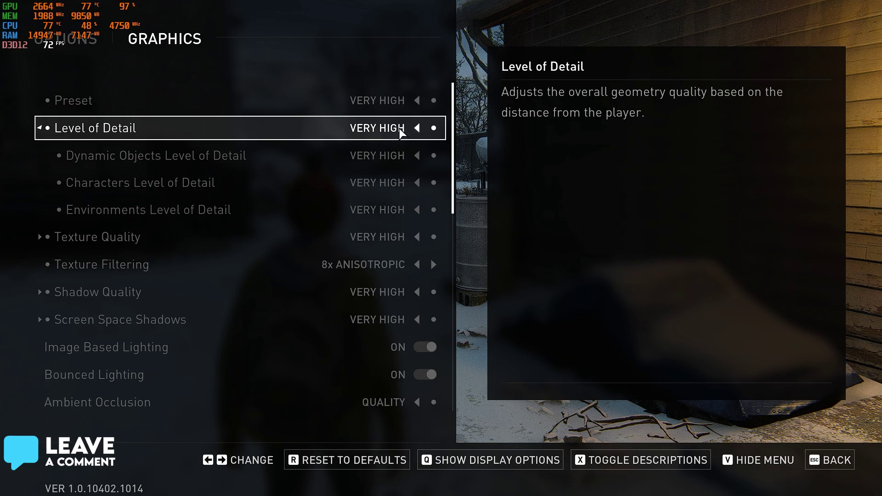
{"action": "left_click", "coordinate": [383, 132]}
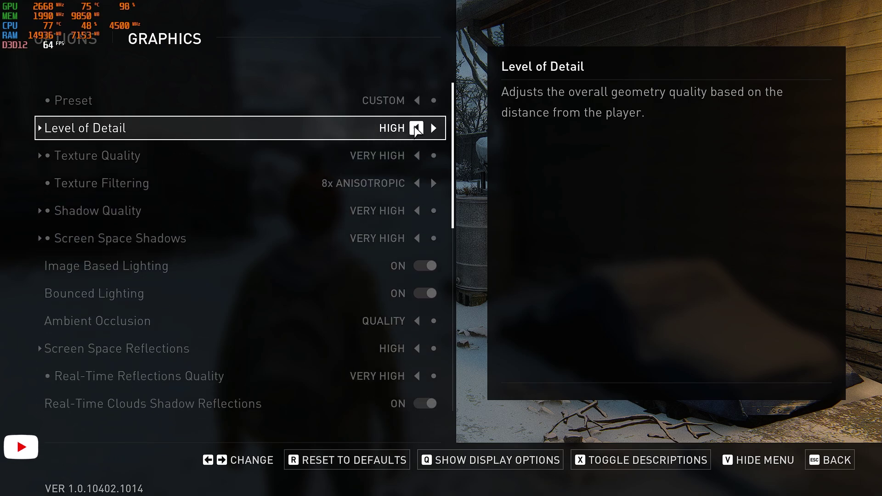
{"action": "left_click", "coordinate": [341, 133]}
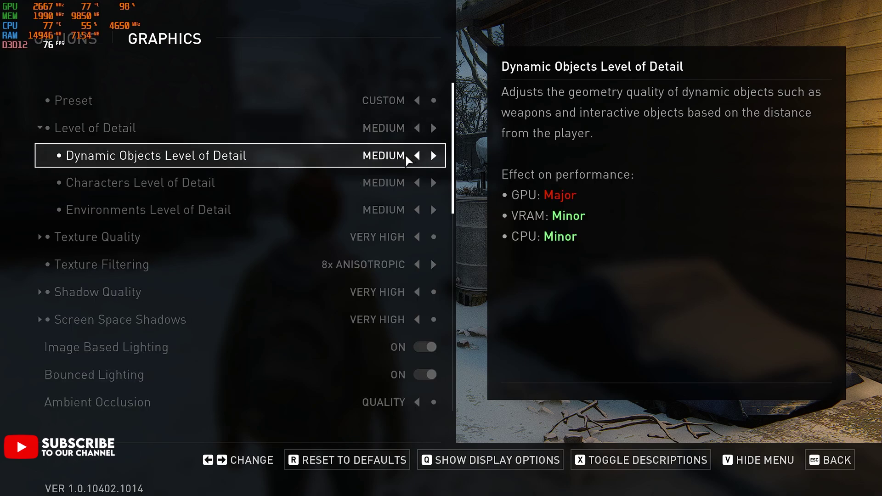
{"action": "left_click", "coordinate": [337, 133]}
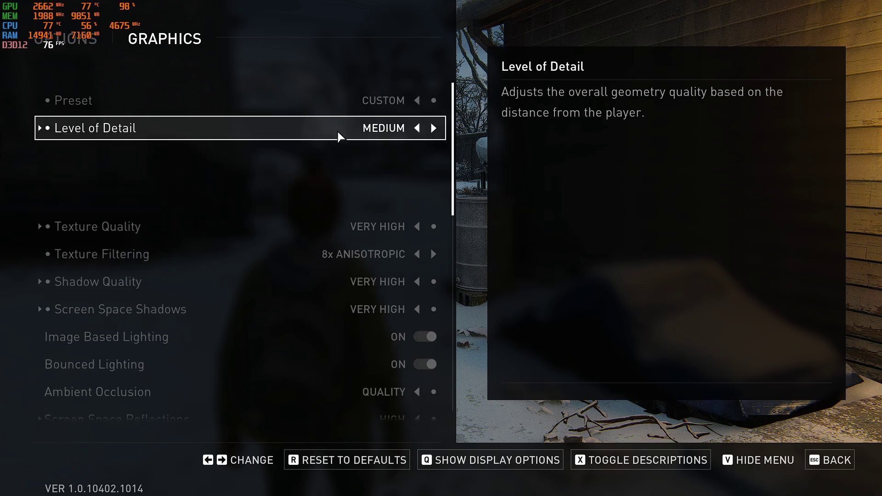
{"action": "left_click", "coordinate": [258, 157]}
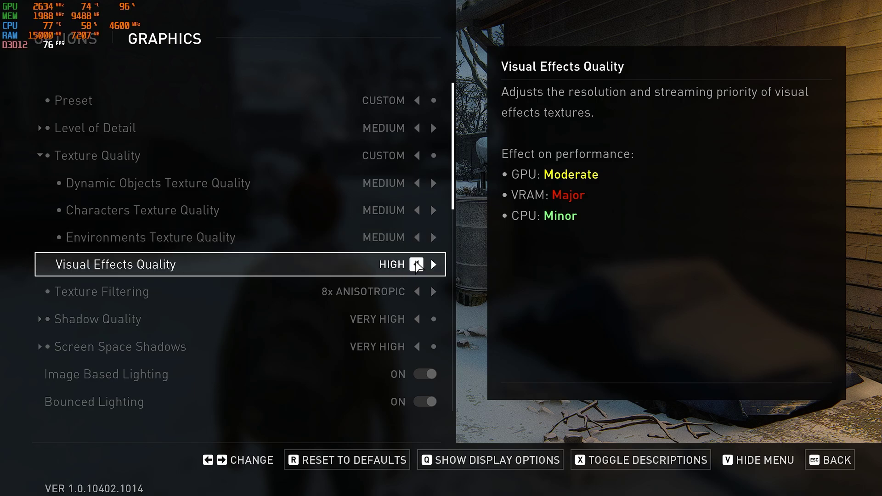
{"action": "left_click", "coordinate": [306, 284]}
{"action": "left_click", "coordinate": [407, 353]}
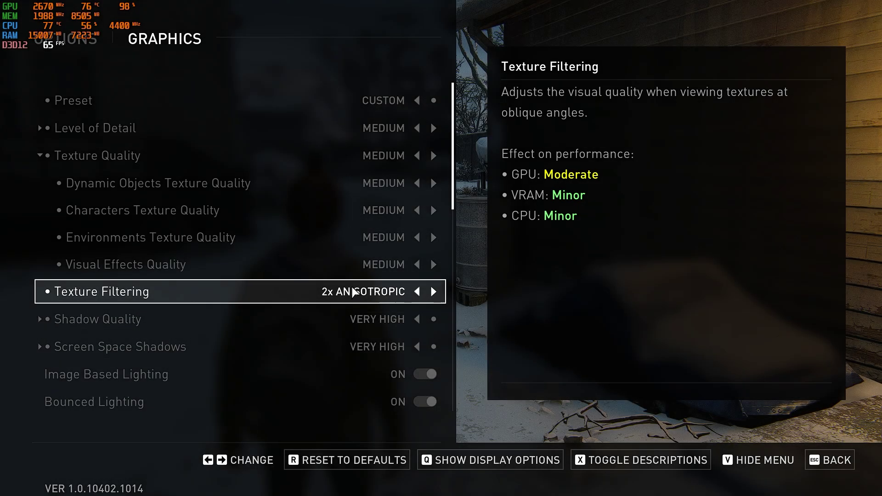
- Lower Shadow Quality from Very High to Medium
{"action": "scroll", "coordinate": [358, 285], "scroll_direction": "down", "scroll_amount": 2}
{"action": "left_click", "coordinate": [313, 272]}
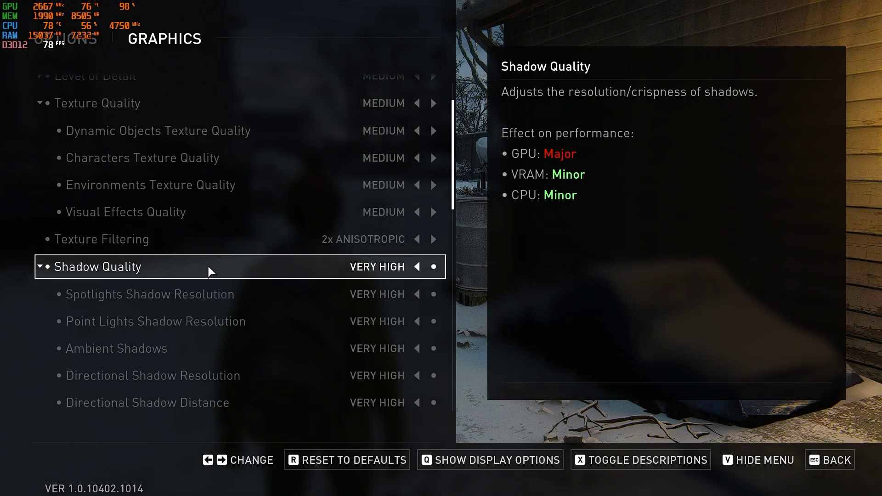
{"action": "left_click", "coordinate": [362, 272]}
{"action": "left_click", "coordinate": [386, 270]}
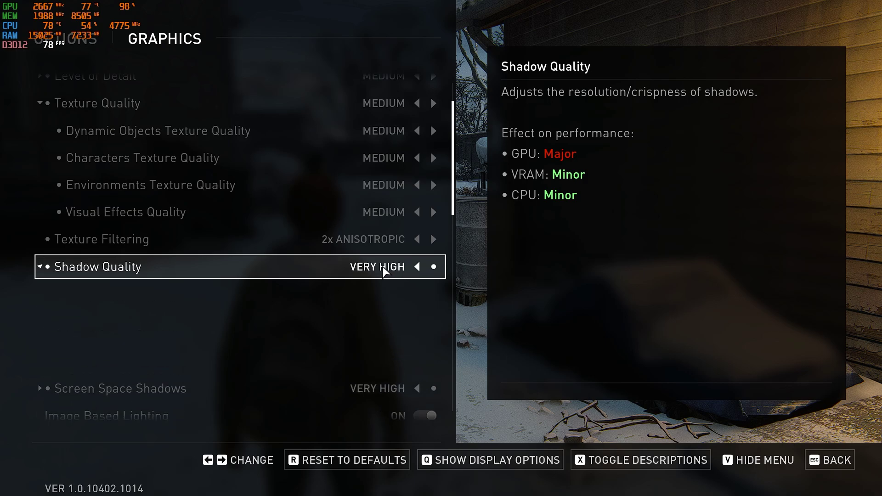
{"action": "left_click", "coordinate": [417, 267]}
{"action": "left_click", "coordinate": [417, 268]}
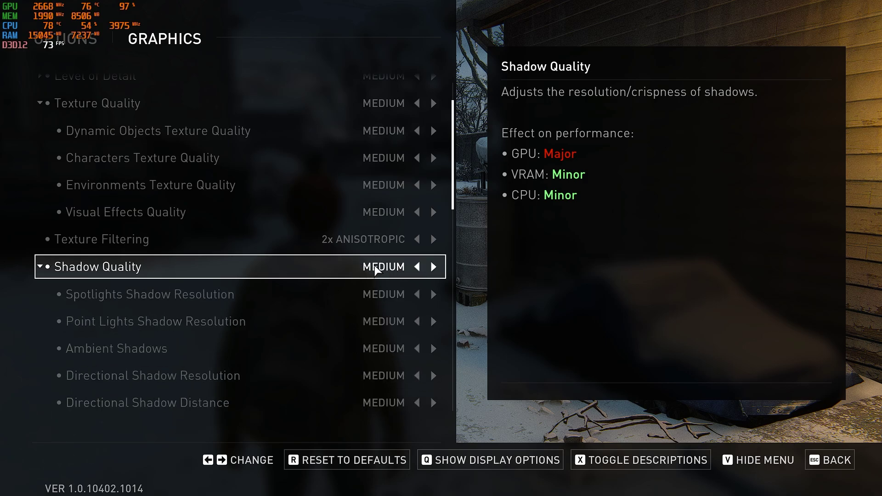
{"action": "scroll", "coordinate": [372, 277], "scroll_direction": "down", "scroll_amount": 2}
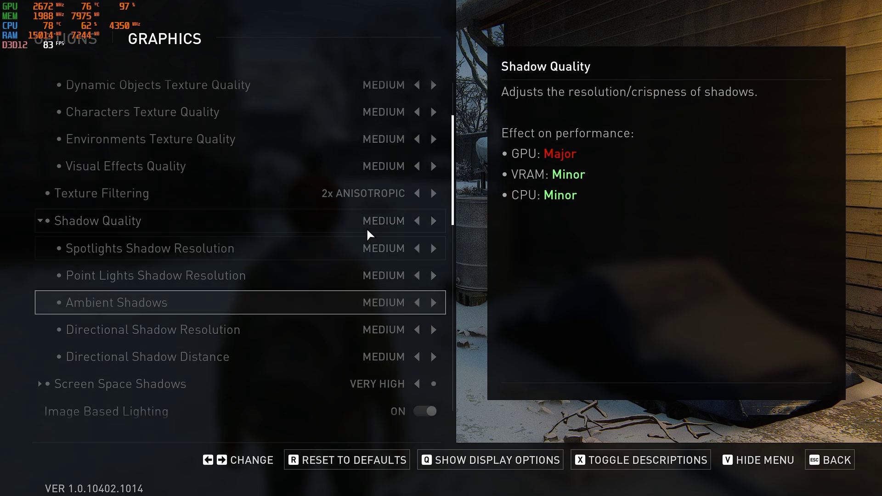
- Turn Screen Space Shadows Quality off and set Contact Shadow Quality to Medium
{"action": "left_click", "coordinate": [52, 222]}
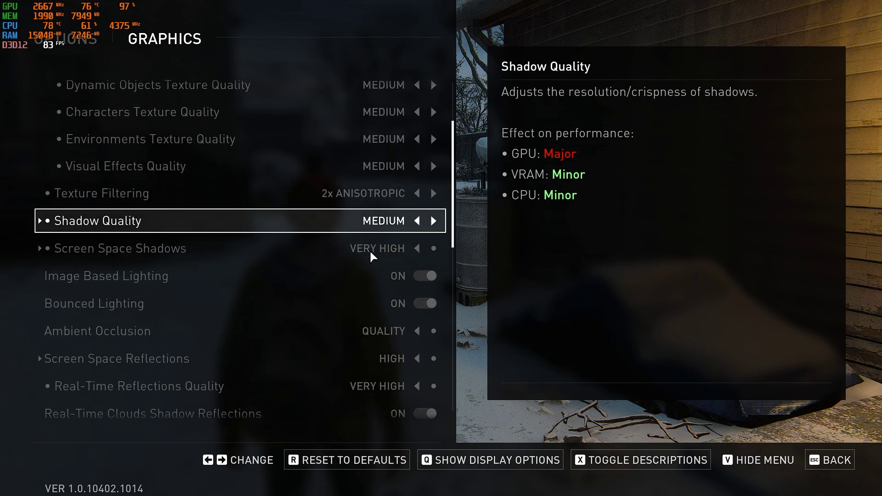
{"action": "left_click", "coordinate": [227, 253]}
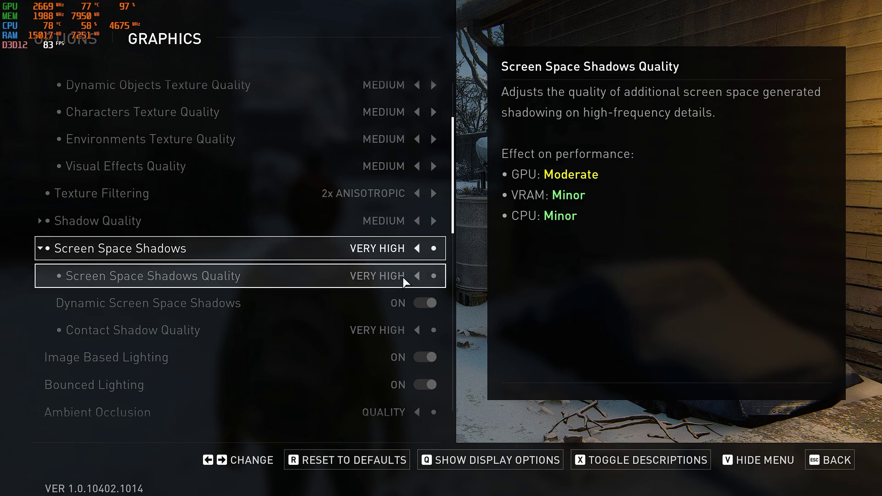
{"action": "left_click", "coordinate": [385, 275]}
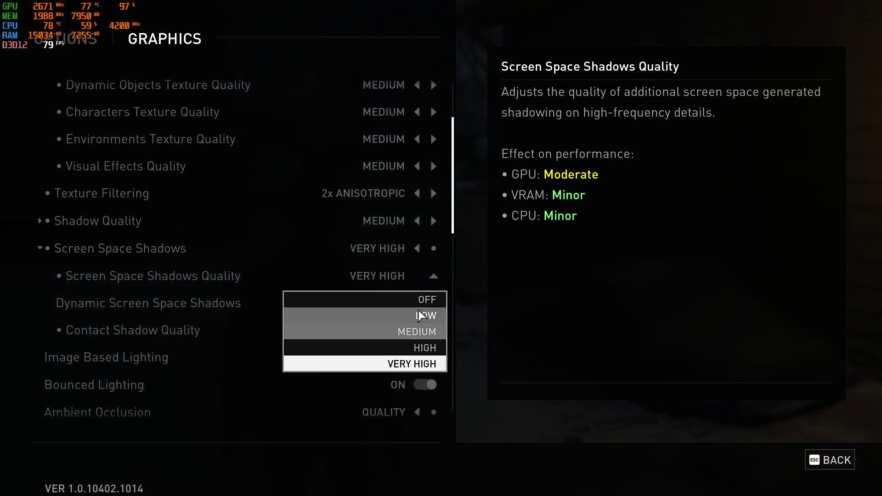
{"action": "left_click", "coordinate": [426, 299]}
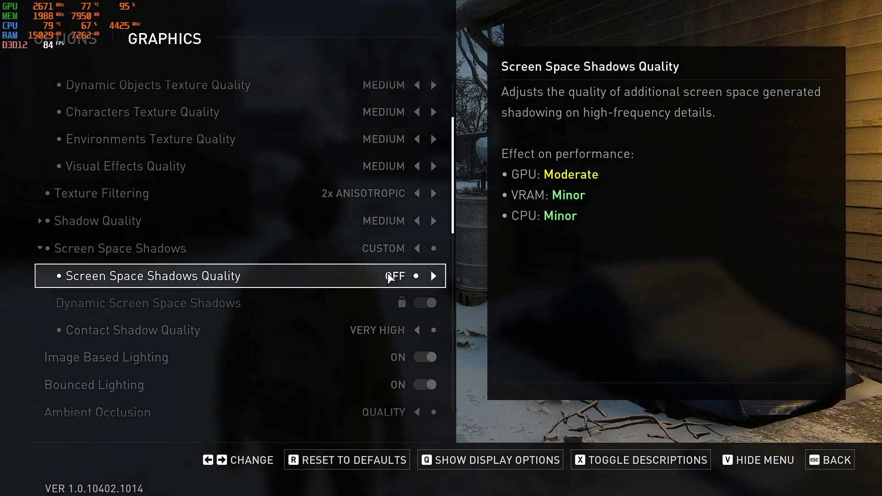
{"action": "left_click", "coordinate": [388, 325]}
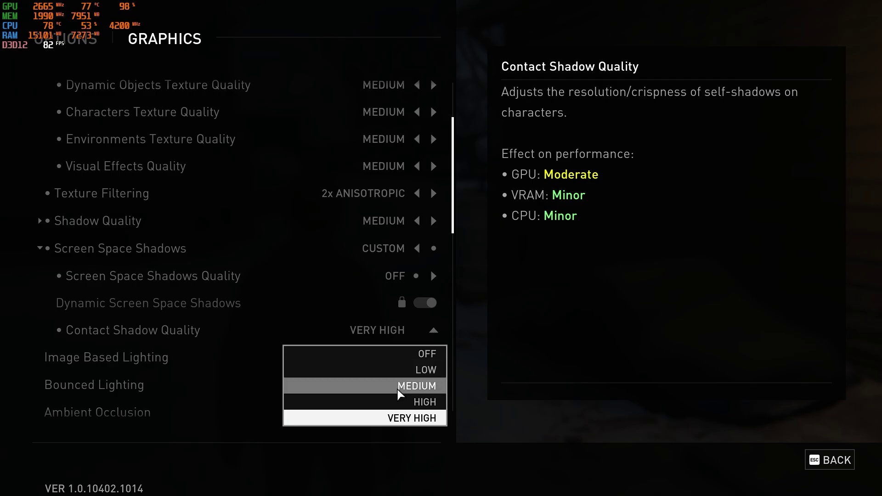
{"action": "left_click", "coordinate": [401, 394]}
- Turn Bounced Lighting off and keep Ambient Occlusion at Quality
{"action": "scroll", "coordinate": [368, 330], "scroll_direction": "down", "scroll_amount": 4}
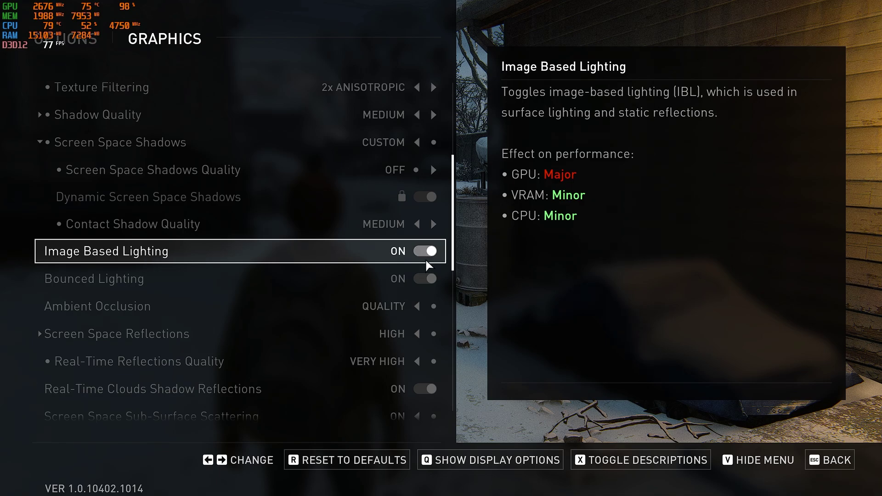
{"action": "left_click", "coordinate": [432, 278]}
{"action": "left_click", "coordinate": [335, 306]}
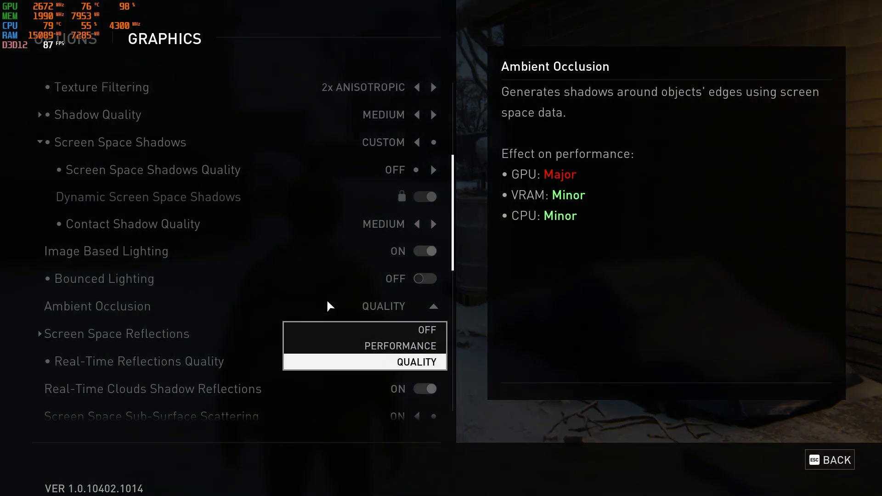
{"action": "left_click", "coordinate": [403, 363]}
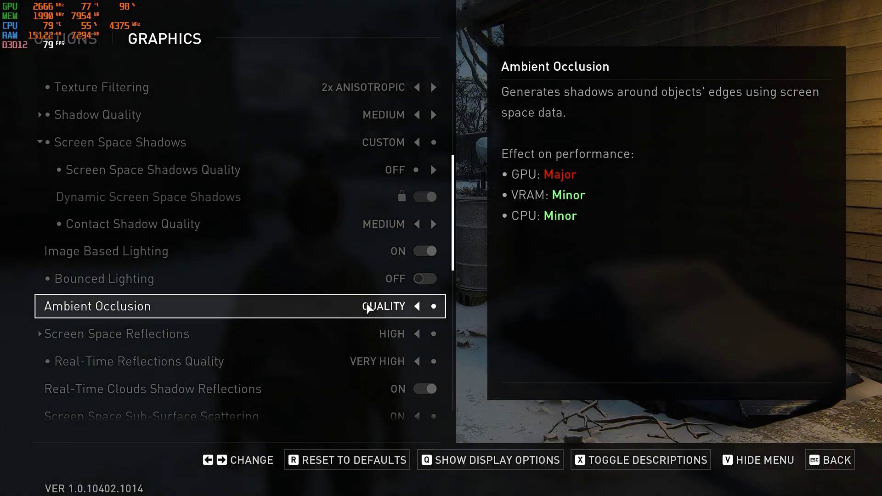
- Set Screen Space Reflections, SSR Accuracy, SSR Distance and Real-Time Reflections to Medium; Clouds Shadow Reflections off
{"action": "scroll", "coordinate": [217, 283], "scroll_direction": "down", "scroll_amount": 2}
{"action": "left_click", "coordinate": [279, 286]}
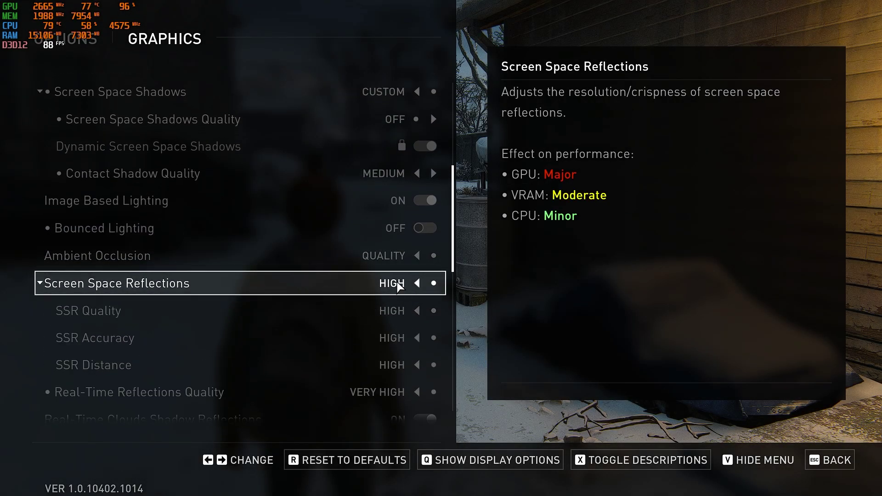
{"action": "left_click", "coordinate": [416, 284]}
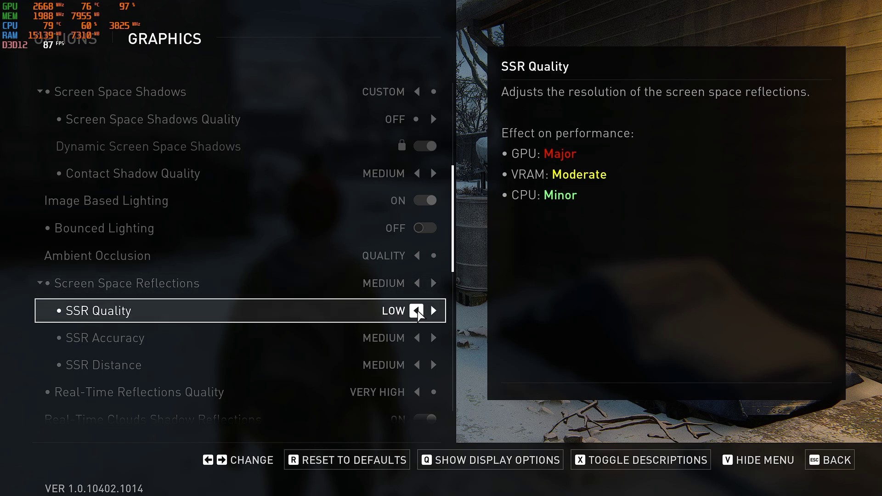
{"action": "scroll", "coordinate": [388, 311], "scroll_direction": "down", "scroll_amount": 2}
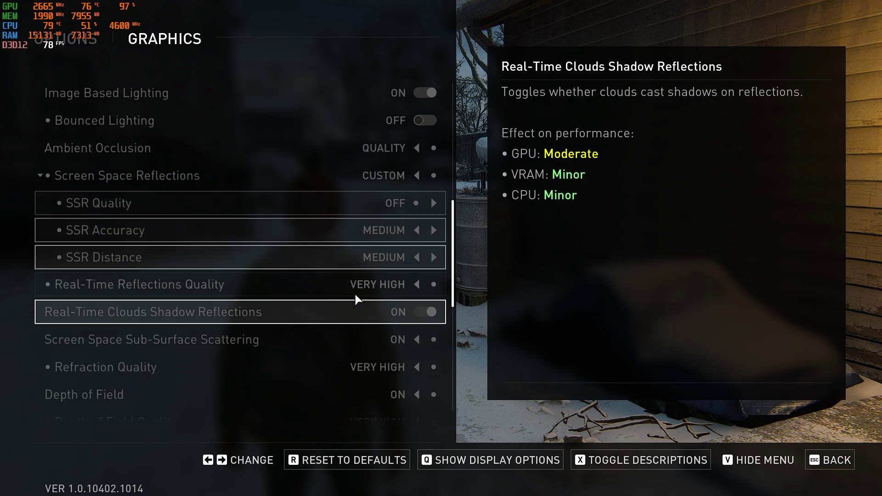
{"action": "left_click", "coordinate": [205, 230]}
{"action": "left_click", "coordinate": [406, 270]}
{"action": "left_click", "coordinate": [394, 256]}
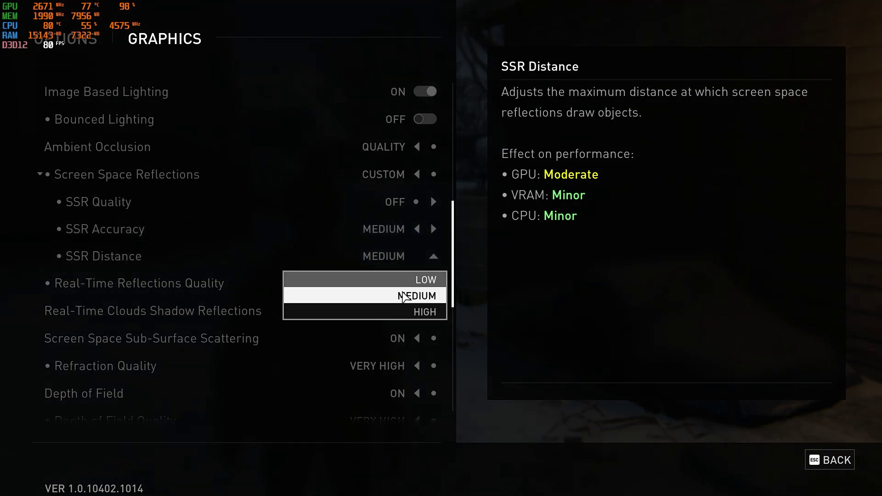
{"action": "left_click", "coordinate": [404, 296]}
{"action": "left_click", "coordinate": [380, 282]}
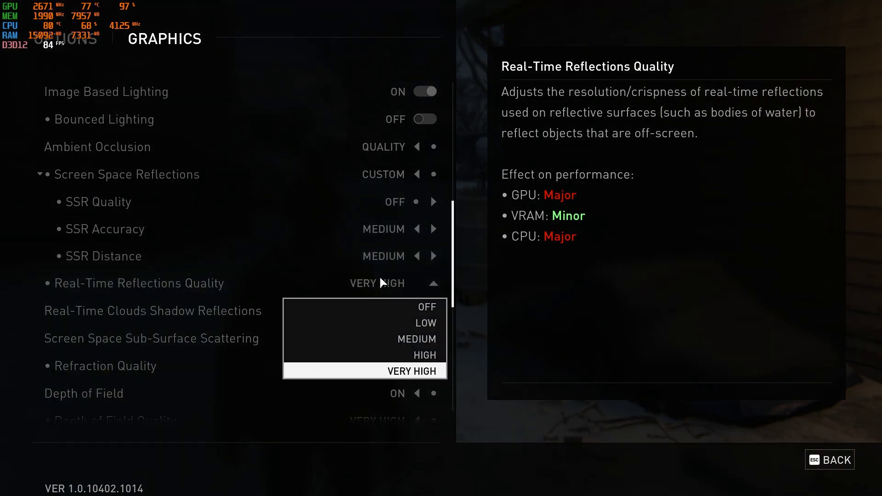
{"action": "left_click", "coordinate": [403, 339]}
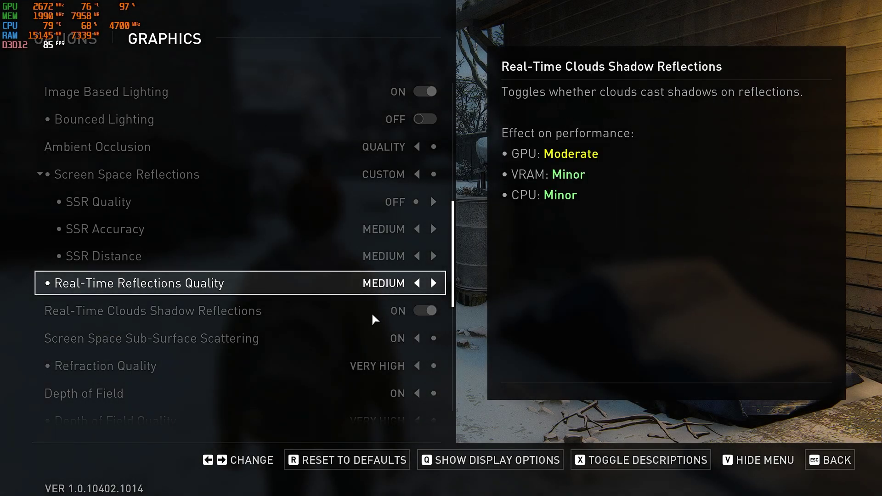
{"action": "left_click", "coordinate": [423, 312]}
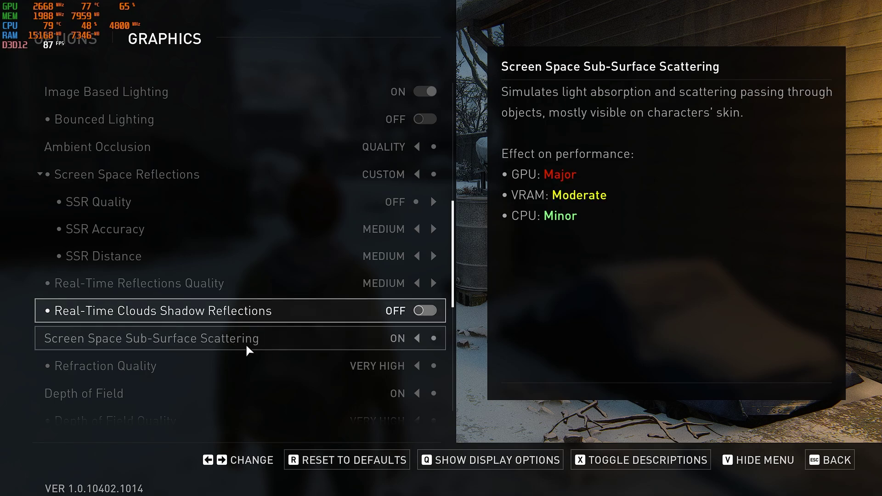
- Limit sub-surface scattering to Cinematics Only and set Refraction Quality to High
{"action": "scroll", "coordinate": [244, 331], "scroll_direction": "down", "scroll_amount": 2}
{"action": "left_click", "coordinate": [359, 285]}
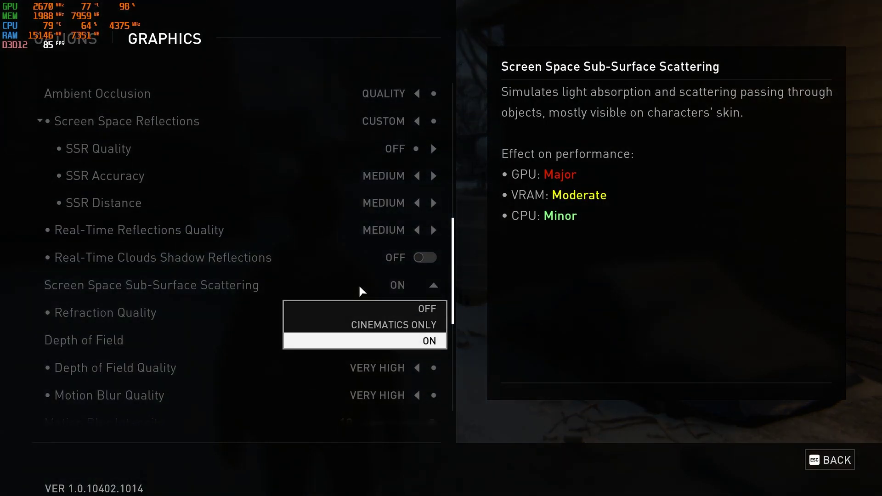
{"action": "left_click", "coordinate": [397, 325]}
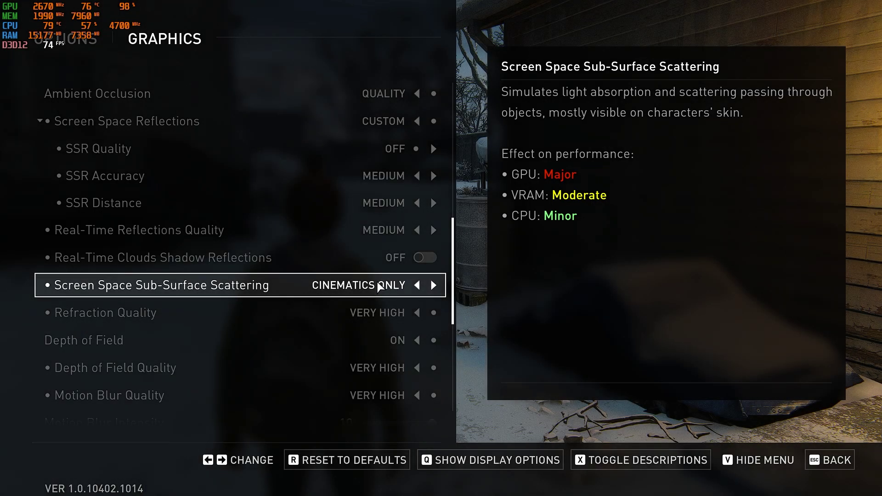
{"action": "left_click", "coordinate": [381, 314]}
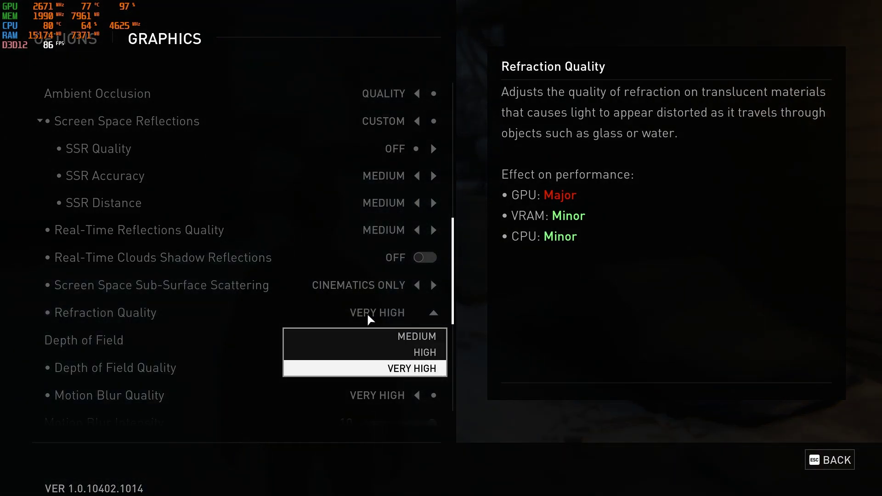
{"action": "left_click", "coordinate": [418, 353]}
- Turn Motion Blur Quality and Bloom off
{"action": "scroll", "coordinate": [416, 304], "scroll_direction": "down", "scroll_amount": 2}
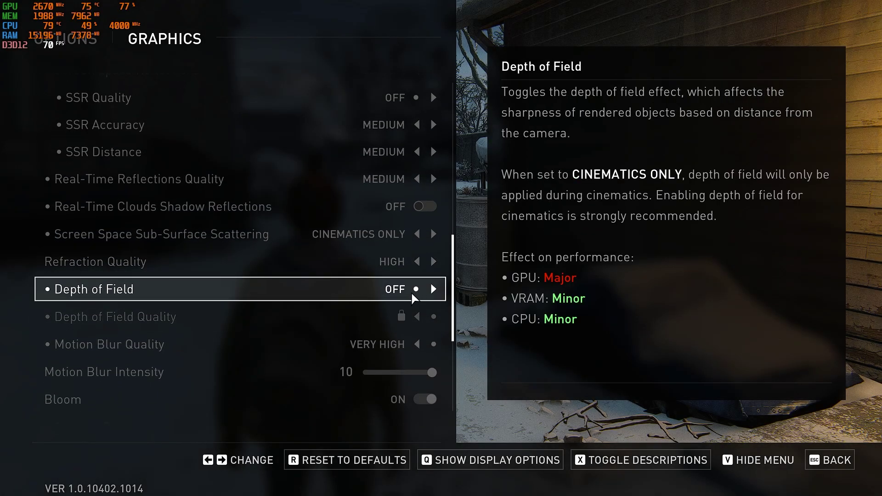
{"action": "scroll", "coordinate": [399, 289], "scroll_direction": "down", "scroll_amount": 2}
{"action": "left_click", "coordinate": [338, 295]}
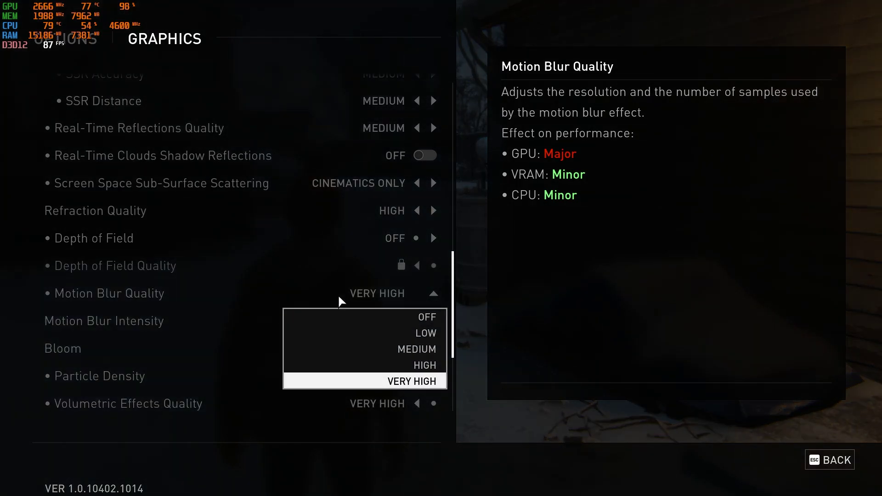
{"action": "left_click", "coordinate": [410, 316]}
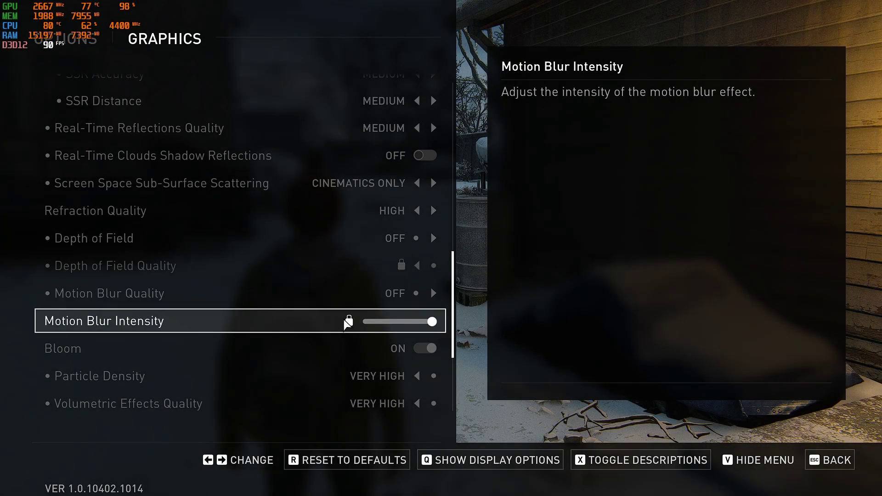
{"action": "scroll", "coordinate": [394, 324], "scroll_direction": "down", "scroll_amount": 2}
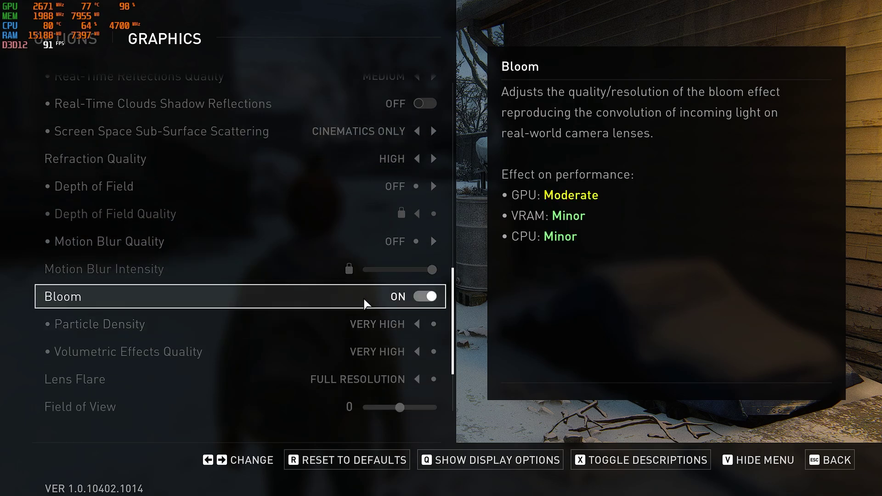
{"action": "left_click", "coordinate": [427, 298]}
- Set Particle Density to Medium and Volumetric Effects Quality to Low
{"action": "left_click", "coordinate": [353, 326]}
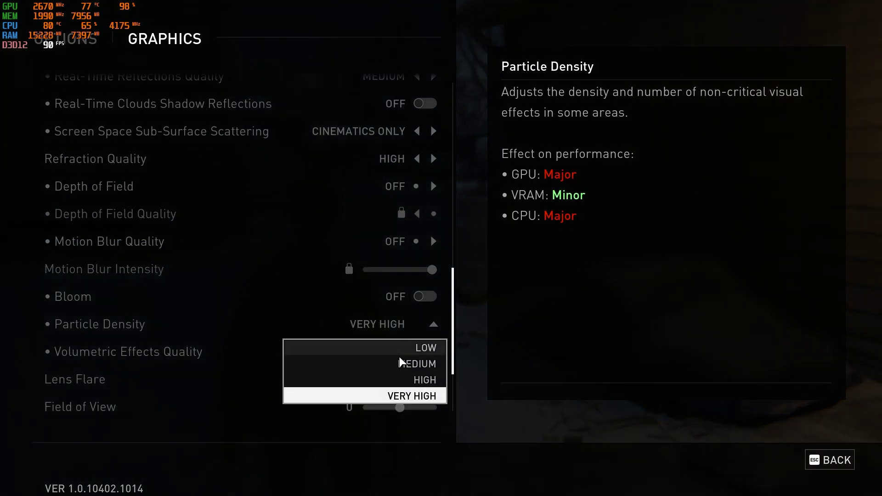
{"action": "left_click", "coordinate": [402, 362]}
{"action": "left_click", "coordinate": [373, 360]}
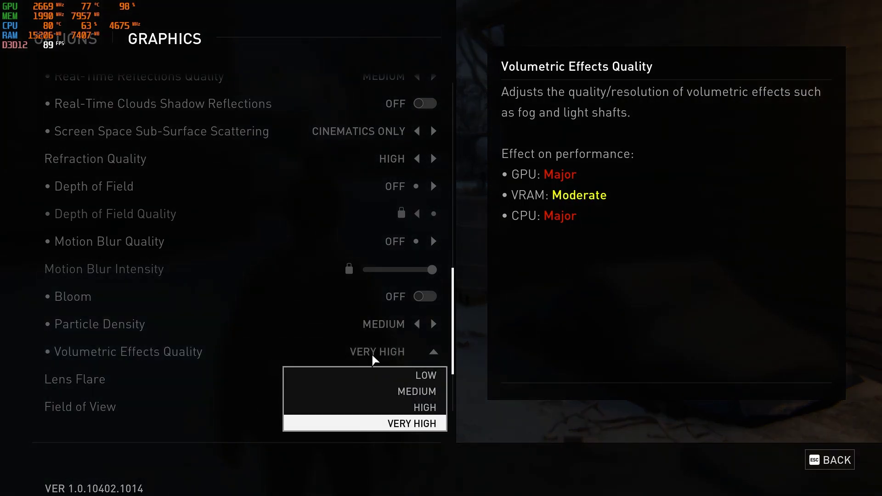
{"action": "left_click", "coordinate": [417, 376]}
- Turn Lens Flare off and reduce Chromatic Aberration Intensity to 6
{"action": "scroll", "coordinate": [305, 305], "scroll_direction": "down", "scroll_amount": 2}
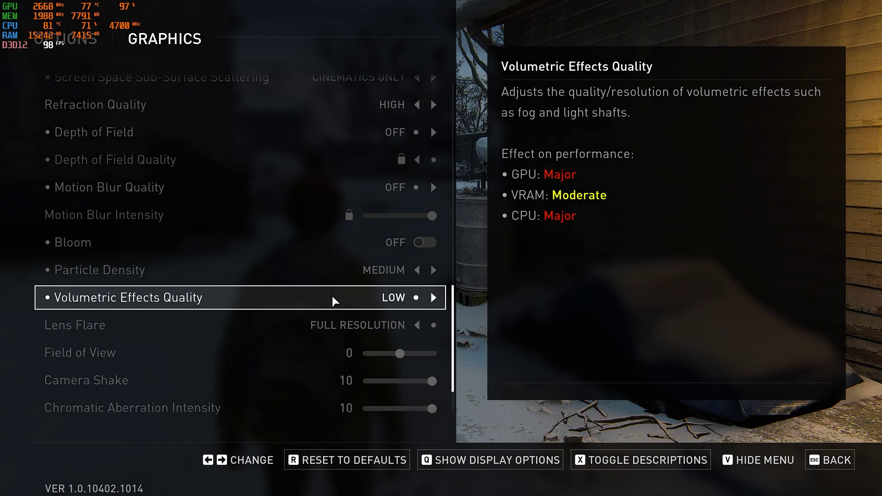
{"action": "left_click", "coordinate": [281, 333]}
{"action": "left_click", "coordinate": [400, 348]}
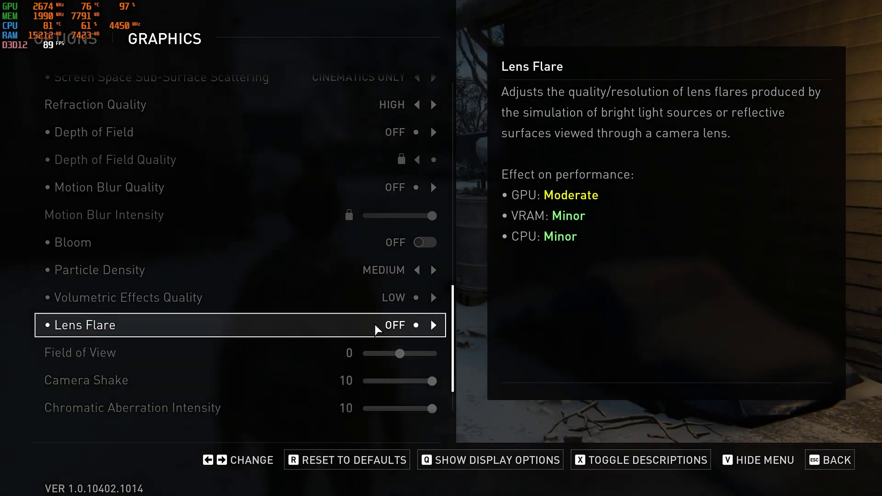
{"action": "scroll", "coordinate": [404, 354], "scroll_direction": "down", "scroll_amount": 2}
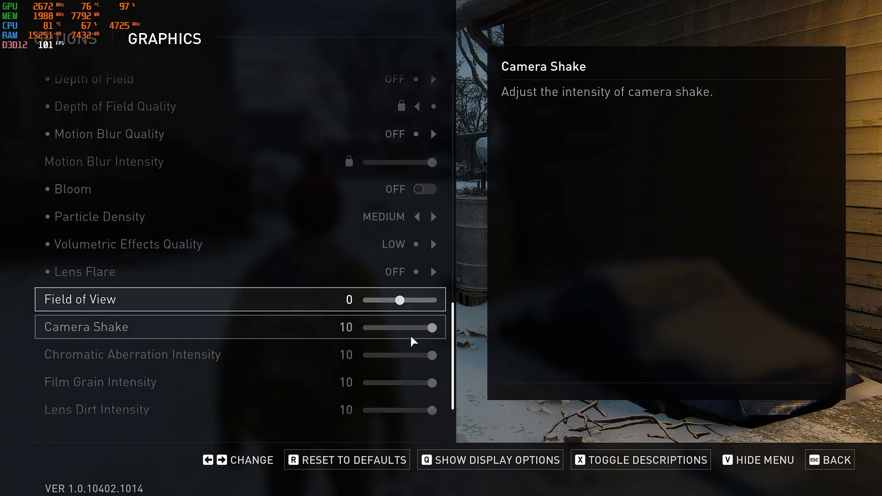
{"action": "left_click_drag", "start_coordinate": [432, 328], "coordinate": [364, 332]}
{"action": "left_click", "coordinate": [361, 351]}
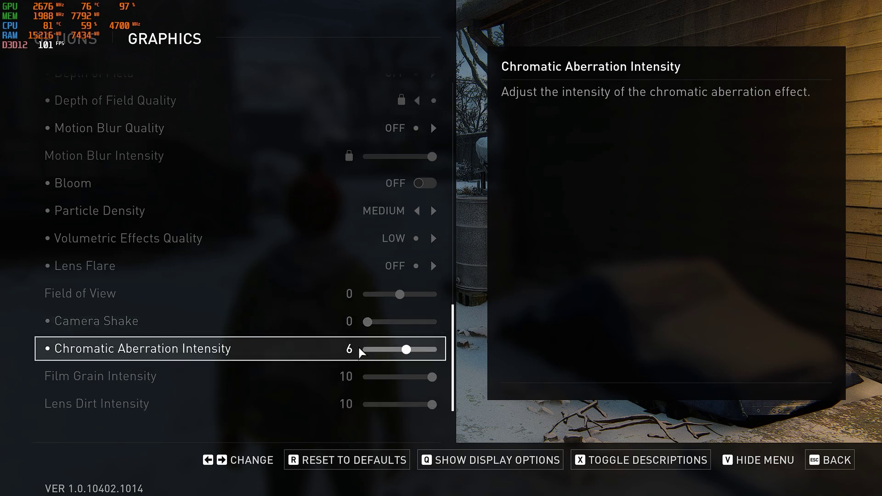